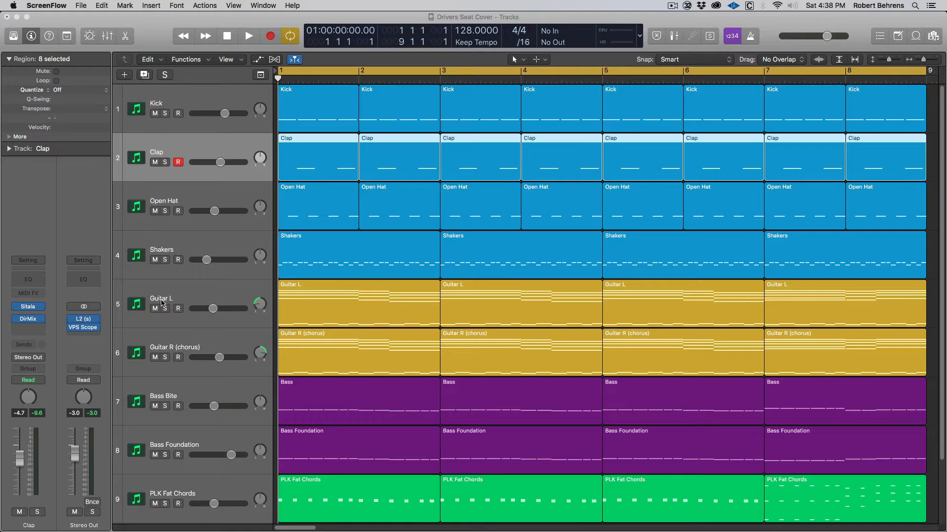
# Open the VPS Scope analyzer on the Stereo Out channel, reposition its window to view it, and close it
pyautogui.click(84, 330)
pyautogui.click(84, 329)
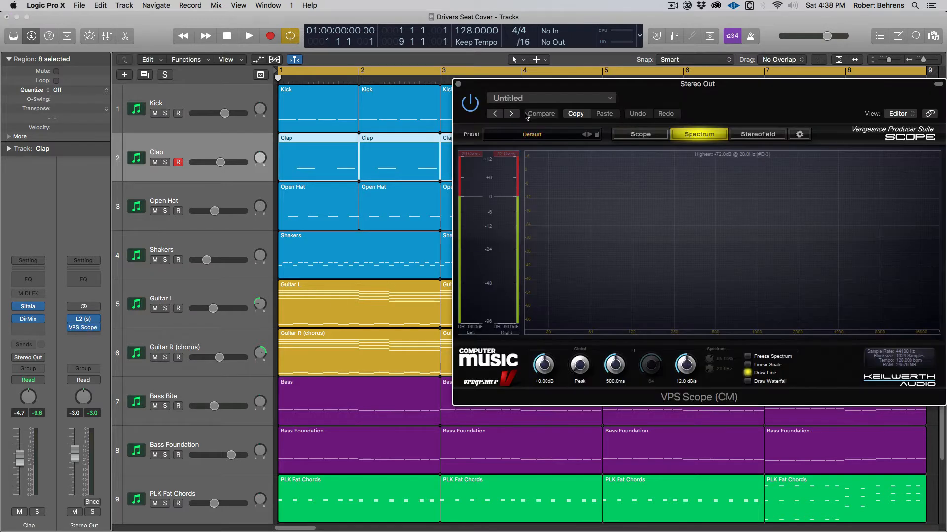
pyautogui.moveTo(520, 86); pyautogui.dragTo(374, 84)
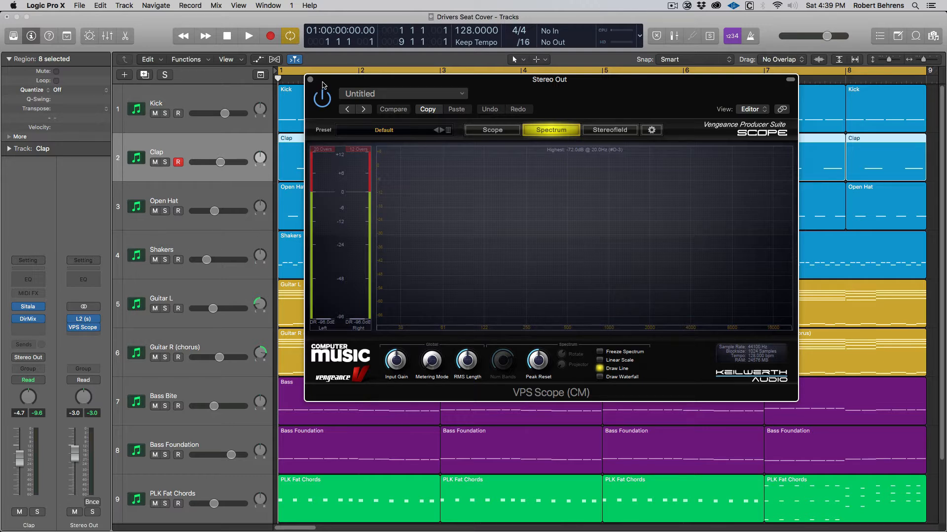
pyautogui.moveTo(323, 85); pyautogui.dragTo(369, 133)
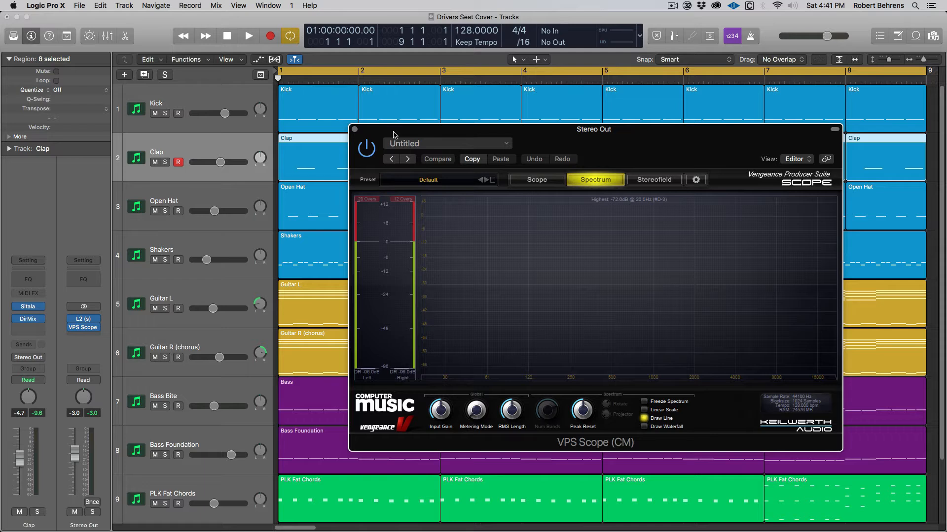
pyautogui.click(355, 130)
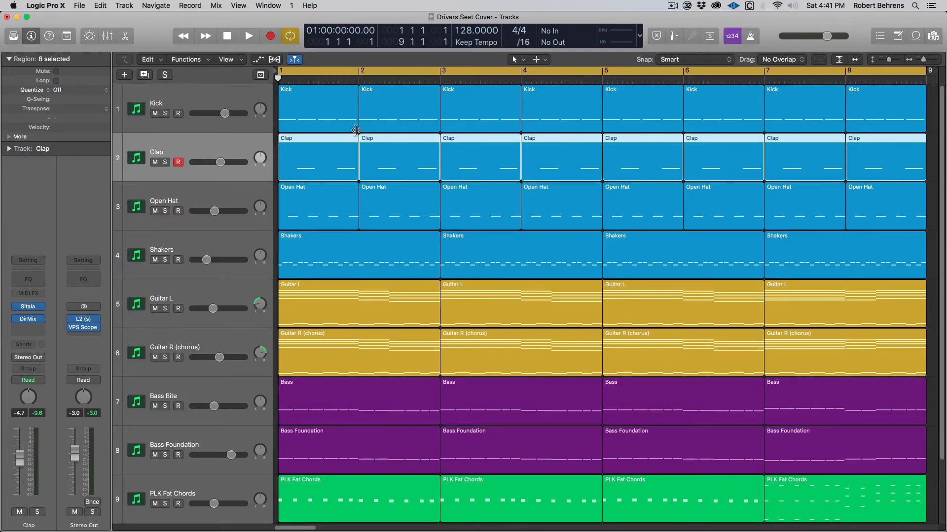
# Play through the full eight-bar arrangement, stop playback and return the playhead to the beginning
pyautogui.press('space')
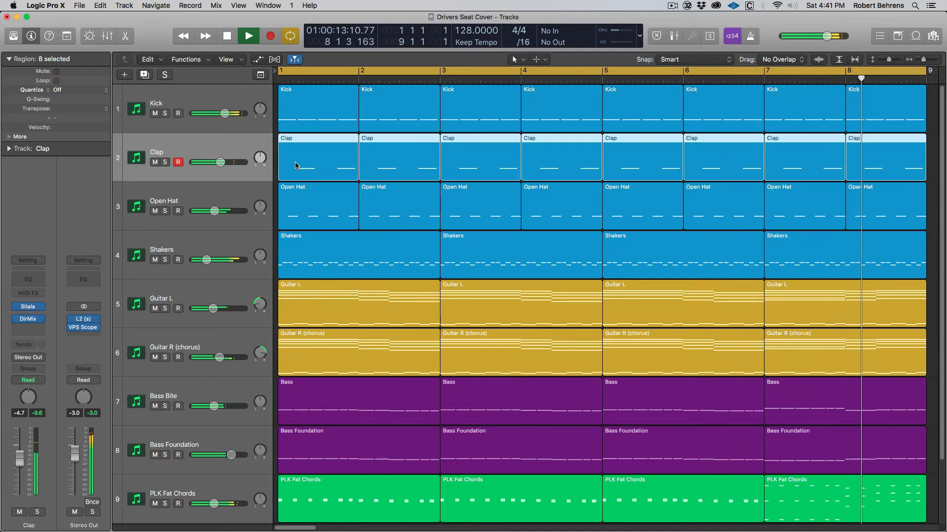
pyautogui.press('space')
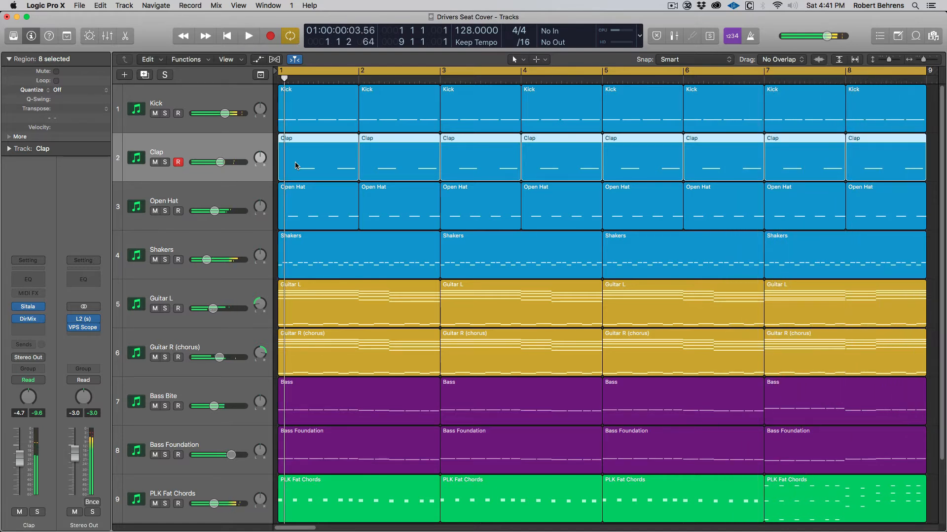
pyautogui.press('Return')
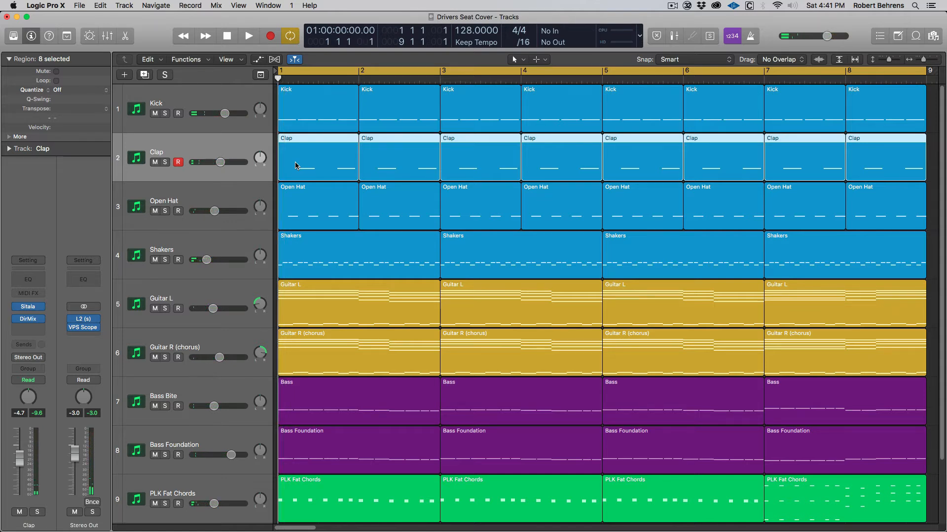
# Select the Guitar L and Guitar R (chorus) tracks together and view the RealGuitar instrument used on Guitar R (chorus)
pyautogui.click(221, 294)
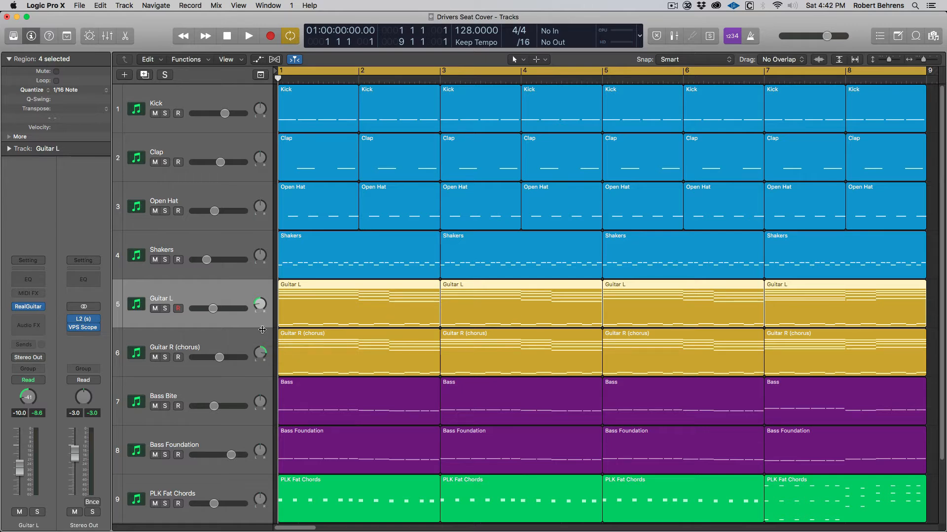
pyautogui.click(221, 344)
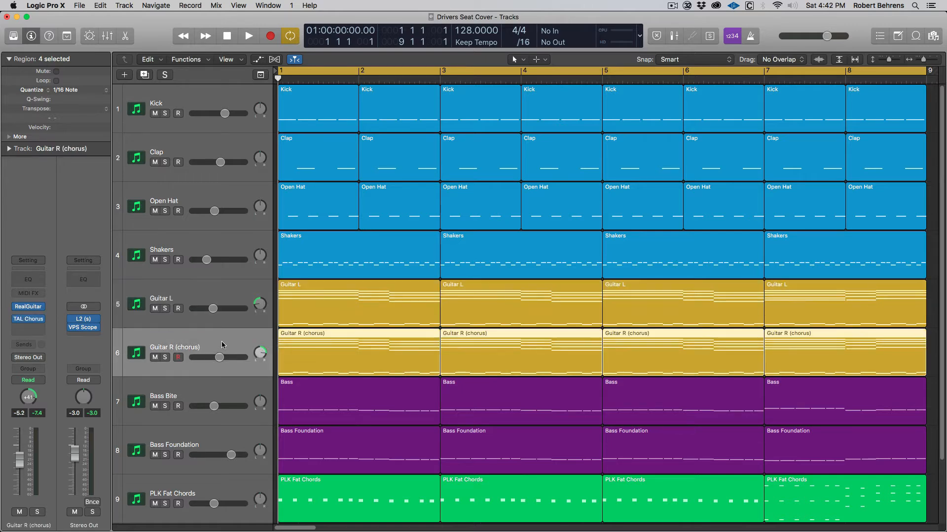
pyautogui.keyDown('shift'); pyautogui.click(219, 294); pyautogui.keyUp('shift')
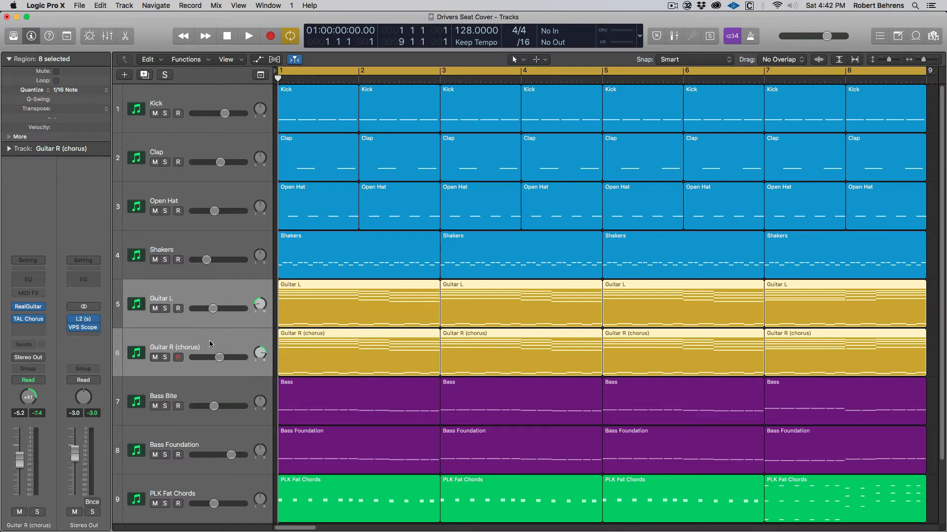
pyautogui.click(28, 307)
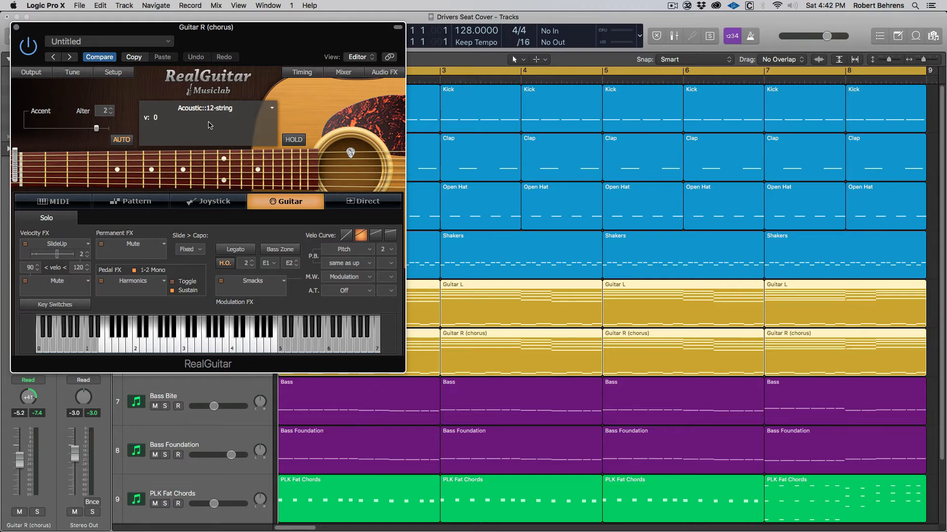
pyautogui.click(16, 27)
# Solo Guitar L and Guitar R (chorus), listen to them on their own, and keep both tracks selected
pyautogui.click(165, 309)
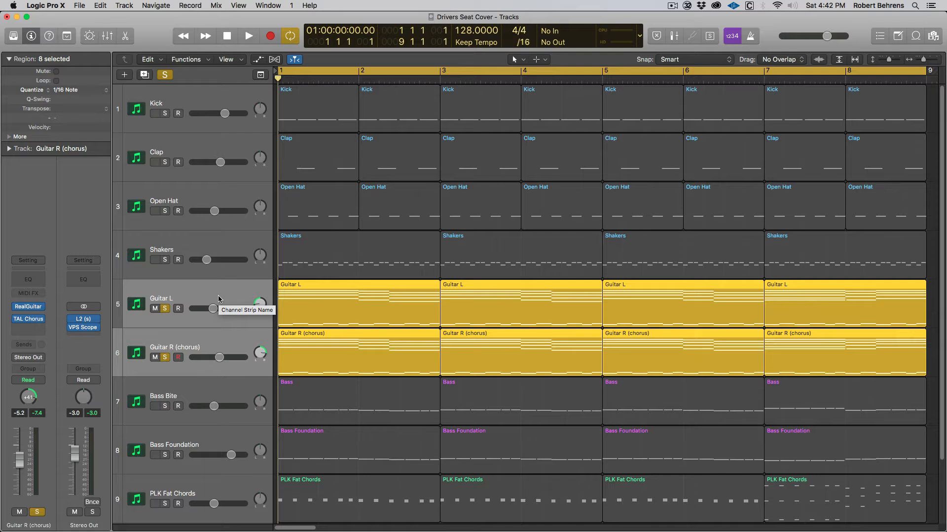
pyautogui.press('space')
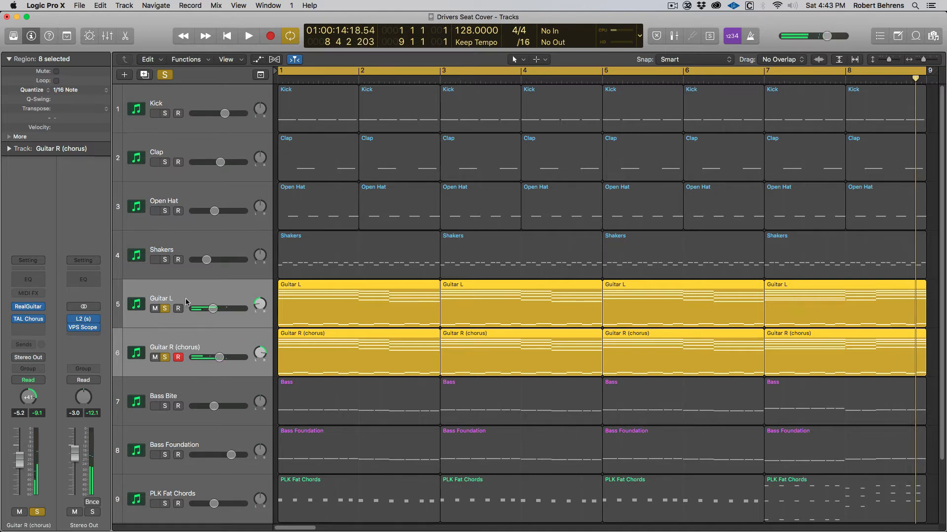
pyautogui.click(213, 340)
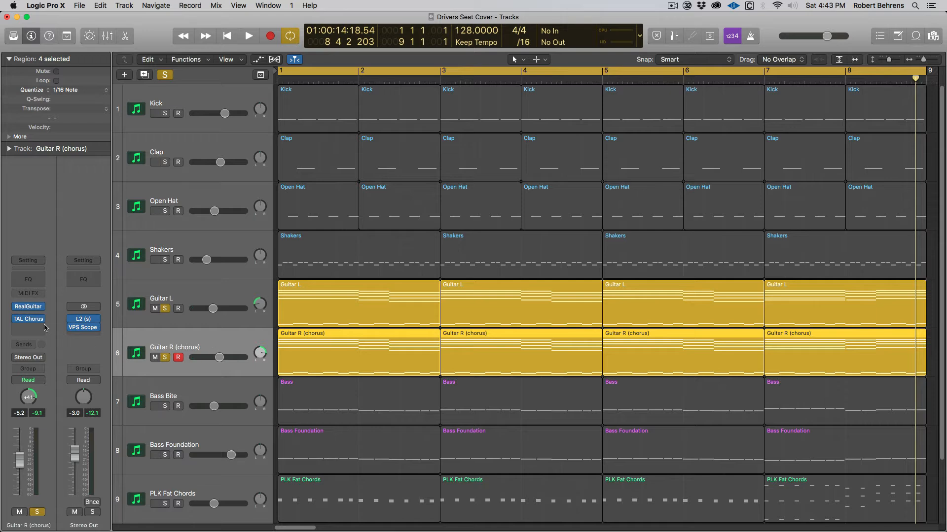
pyautogui.keyDown('shift'); pyautogui.click(205, 296); pyautogui.keyUp('shift')
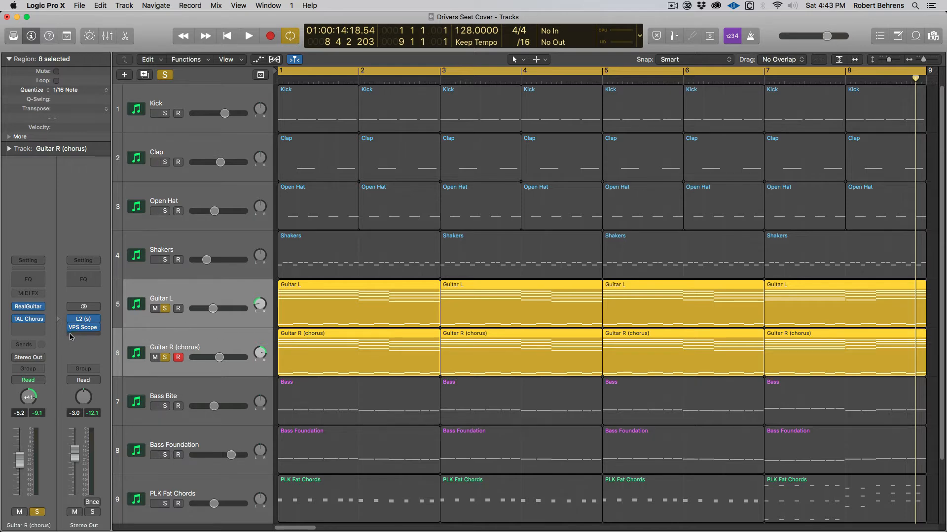
# Bypass the TAL Chorus effect on Guitar R (chorus) and listen to both guitars without it
pyautogui.click(16, 319)
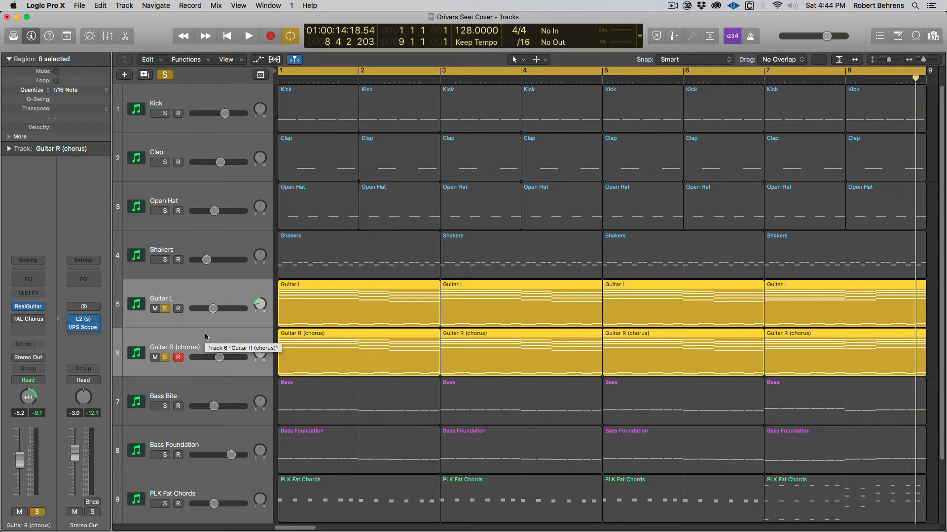
pyautogui.press('space')
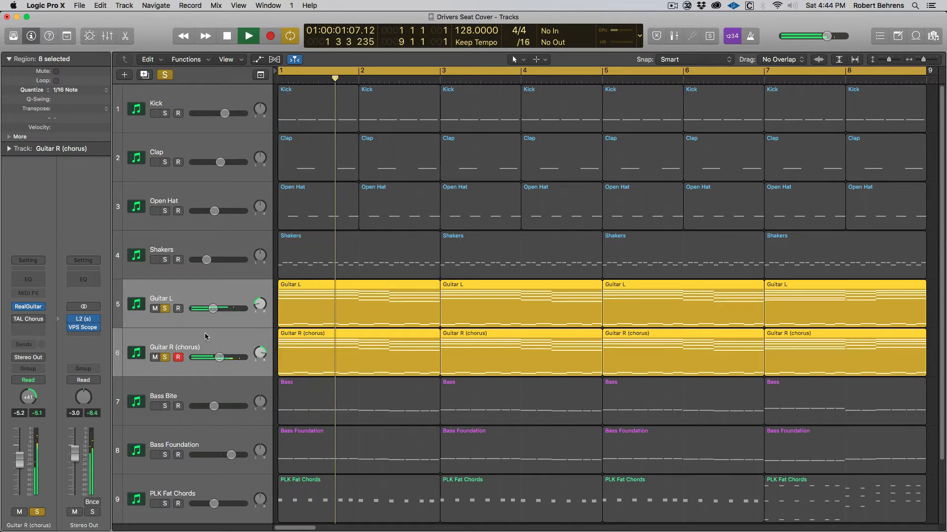
pyautogui.press('space')
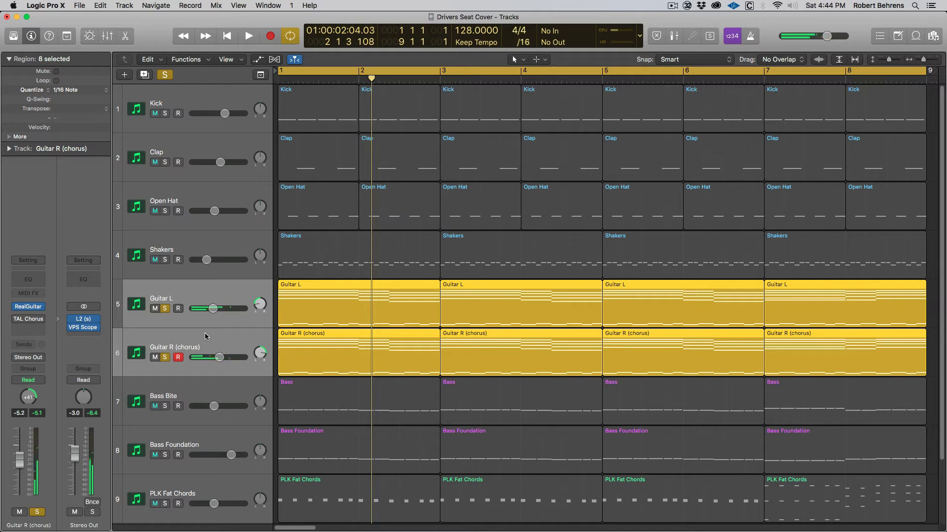
pyautogui.press('space')
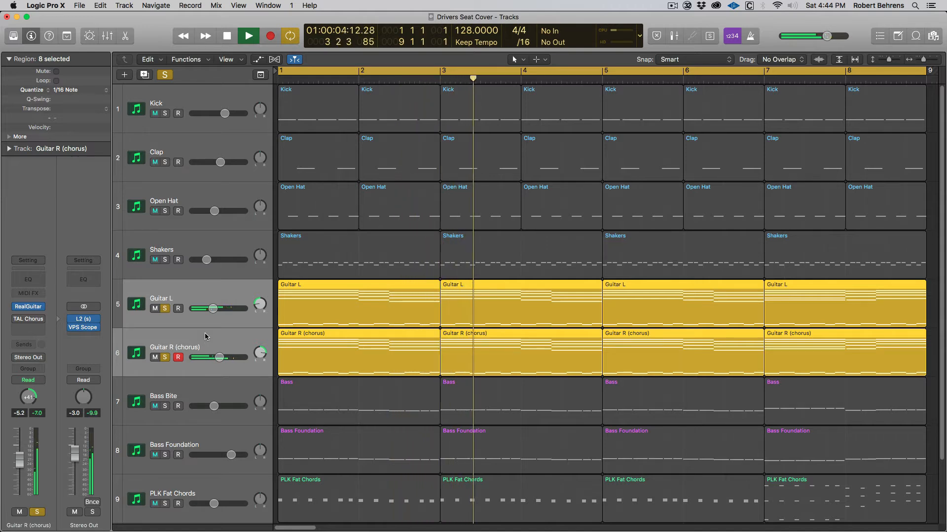
pyautogui.press('space')
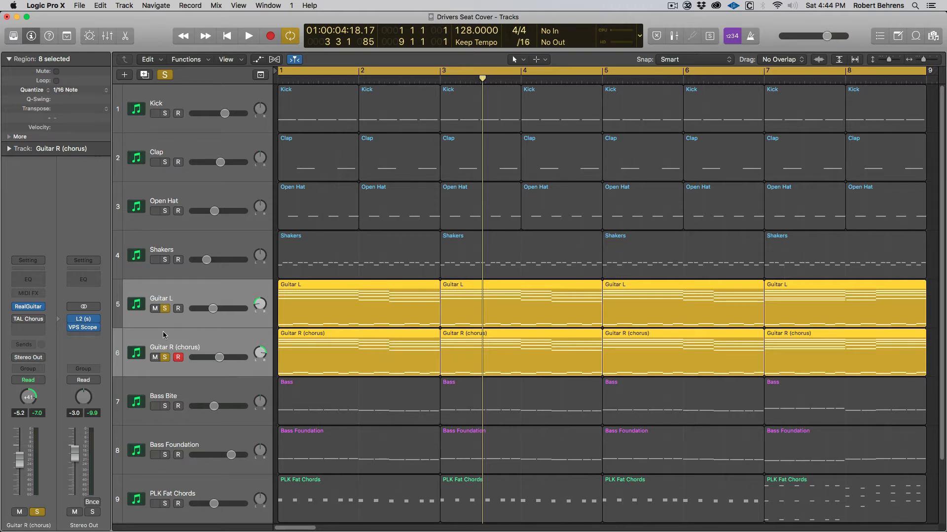
# View the TAL Chorus plug-in's settings, re-enable the effect on Guitar R (chorus), and listen to the guitars with it
pyautogui.click(30, 321)
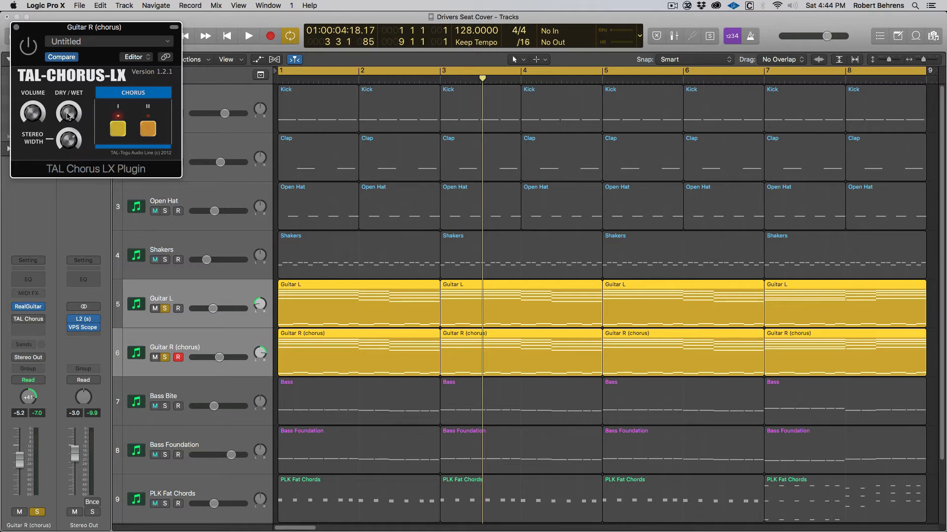
pyautogui.click(17, 27)
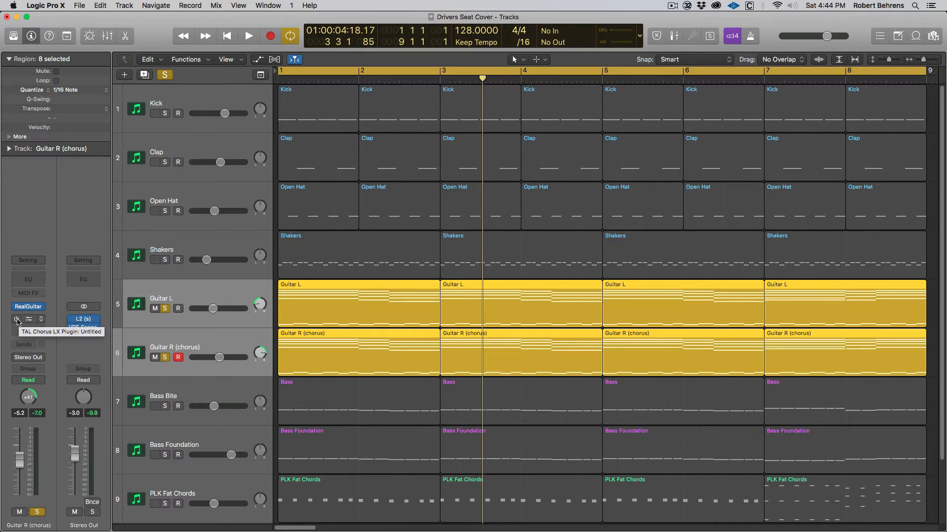
pyautogui.press('space')
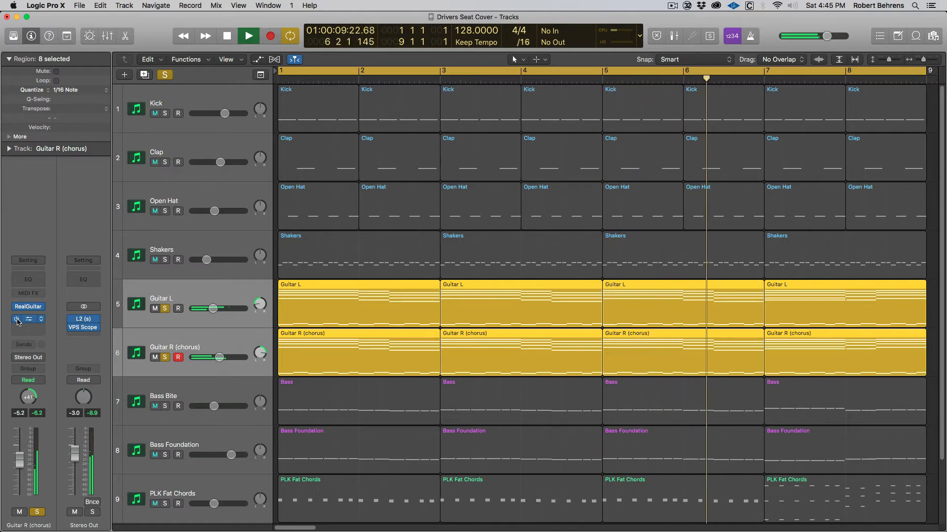
pyautogui.press('space')
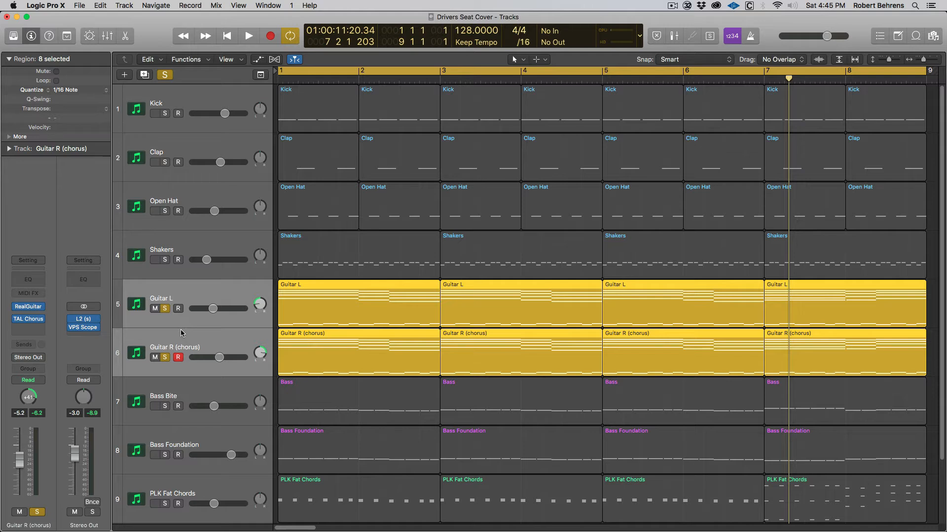
# During playback, add Bass Bite and Bass Foundation to the solo and unsolo both guitars to isolate the basses
pyautogui.press('space')
pyautogui.click(165, 406)
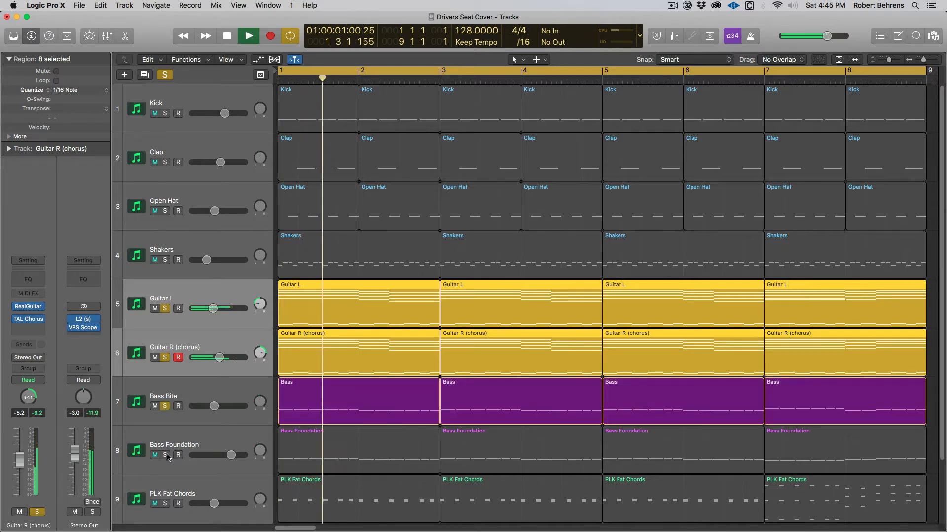
pyautogui.click(165, 455)
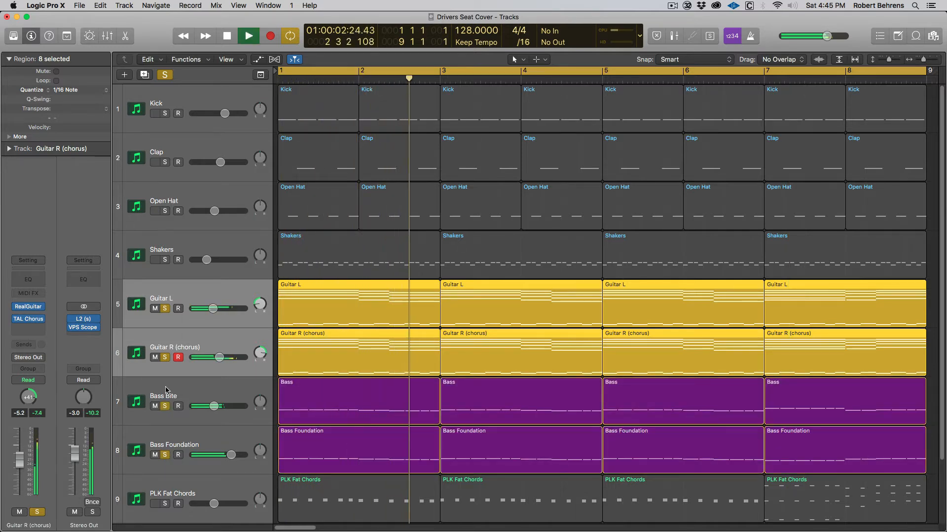
pyautogui.click(165, 309)
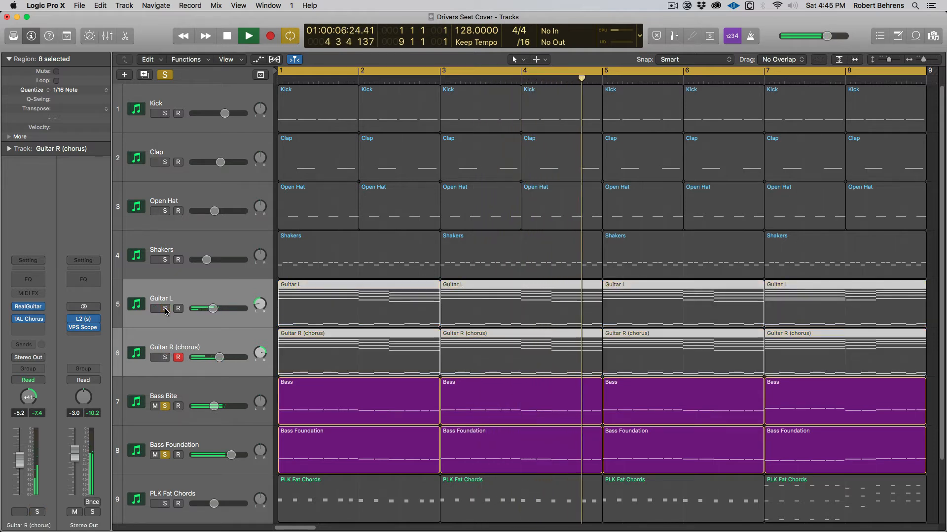
pyautogui.press('space')
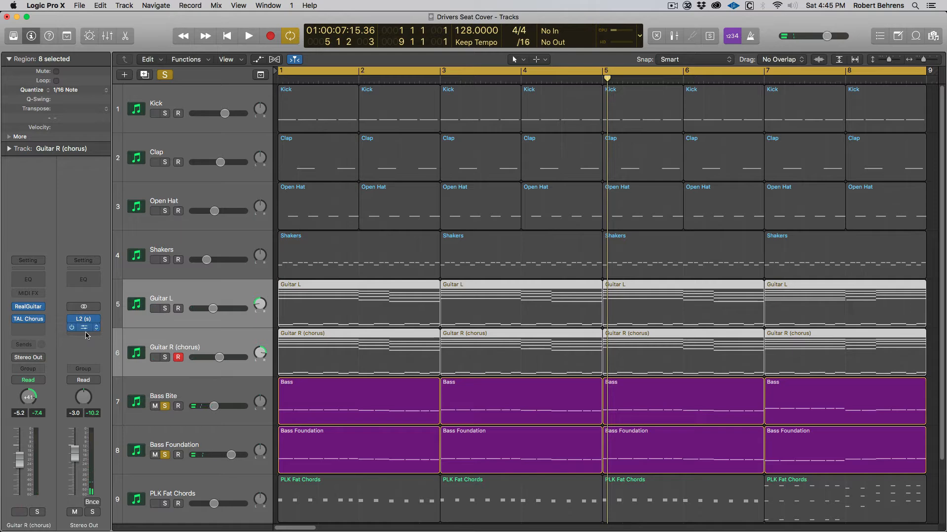
# Play the soloed basses and examine them in the Stereo Out VPS Scope's Spectrum and Stereofield views
pyautogui.click(84, 327)
pyautogui.press('space')
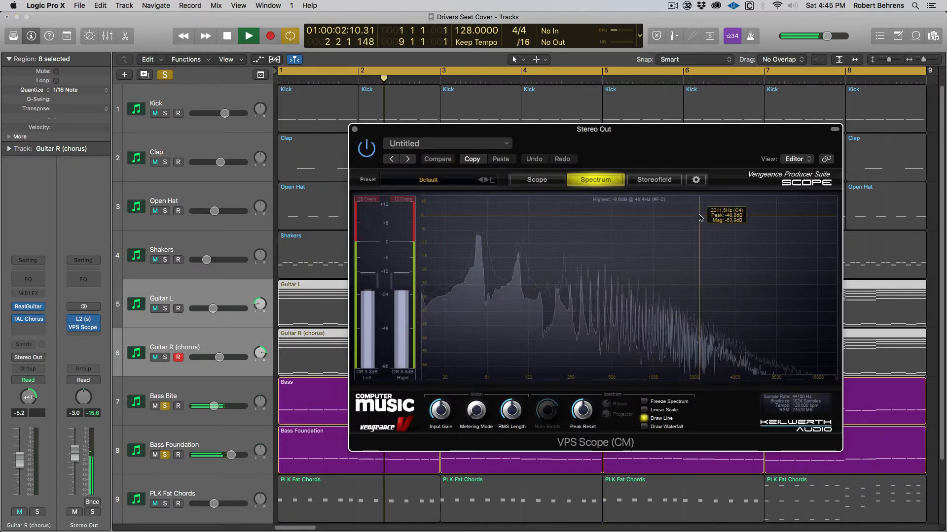
pyautogui.click(654, 180)
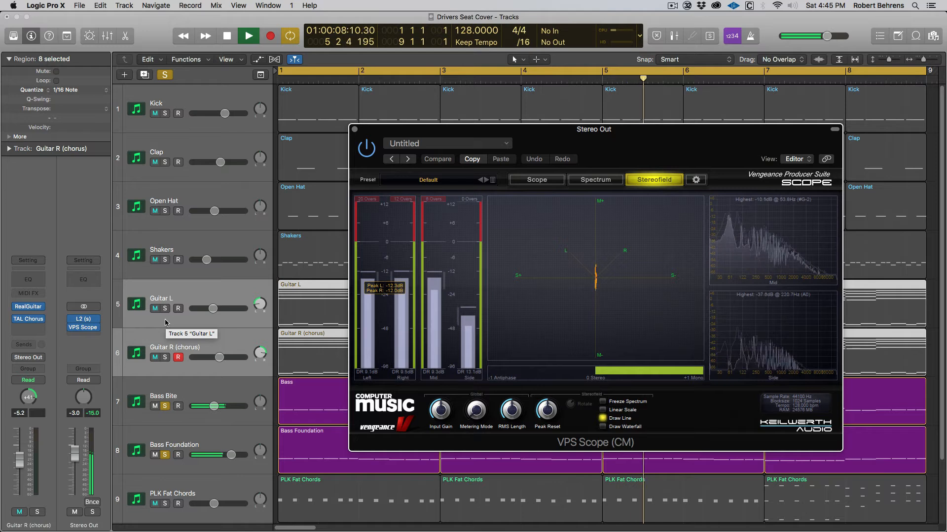
pyautogui.press('space')
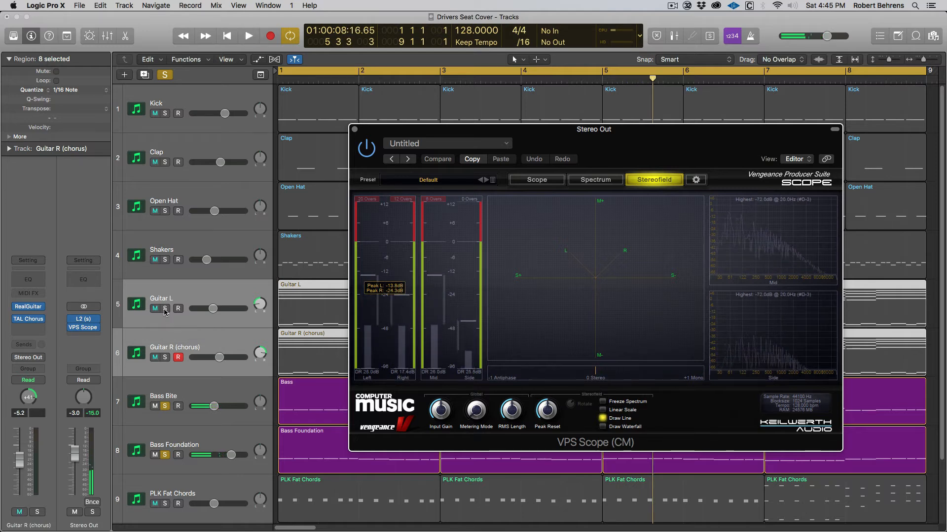
# Restart playback from the beginning and solo both guitar tracks again alongside the basses, checking the stereo field
pyautogui.press('Return')
pyautogui.press('space')
pyautogui.click(165, 309)
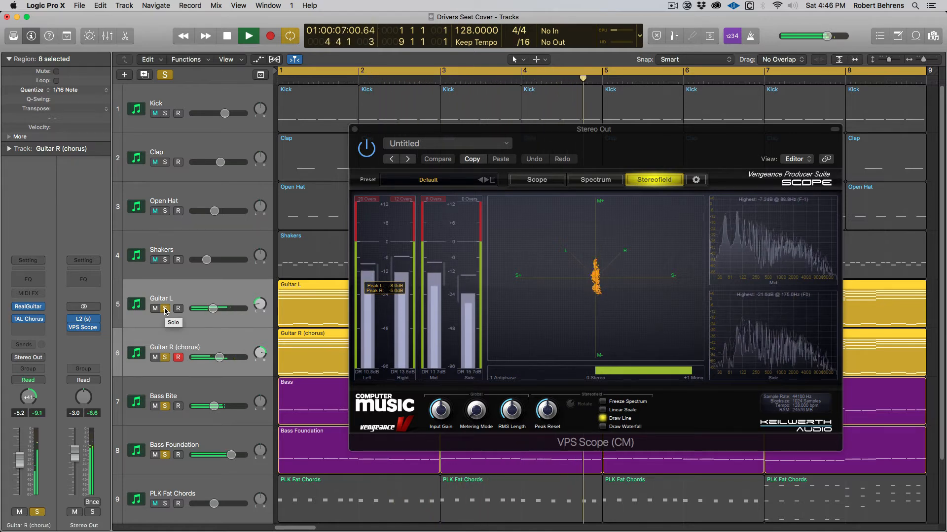
pyautogui.press('space')
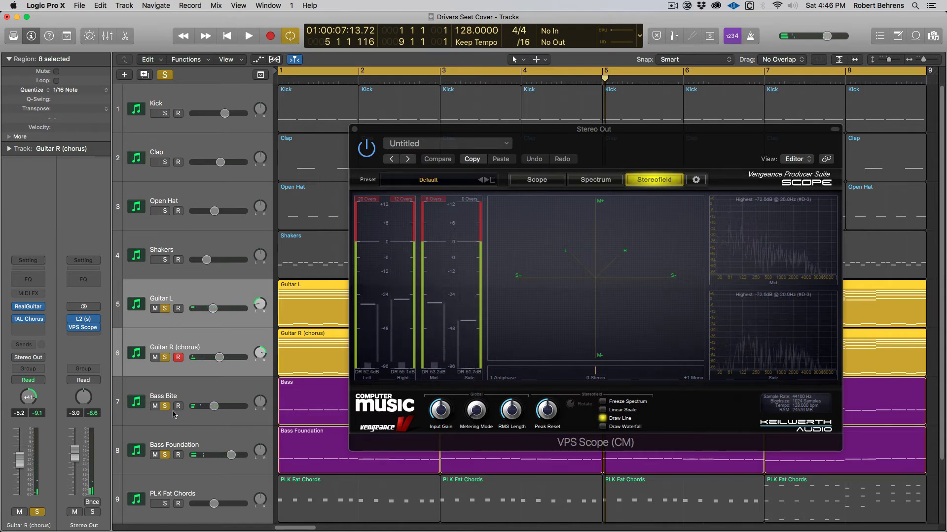
# Play the soloed guitars and basses without PLK Fat Chords, then solo the chords during playback to compare the stereo field
pyautogui.click(166, 504)
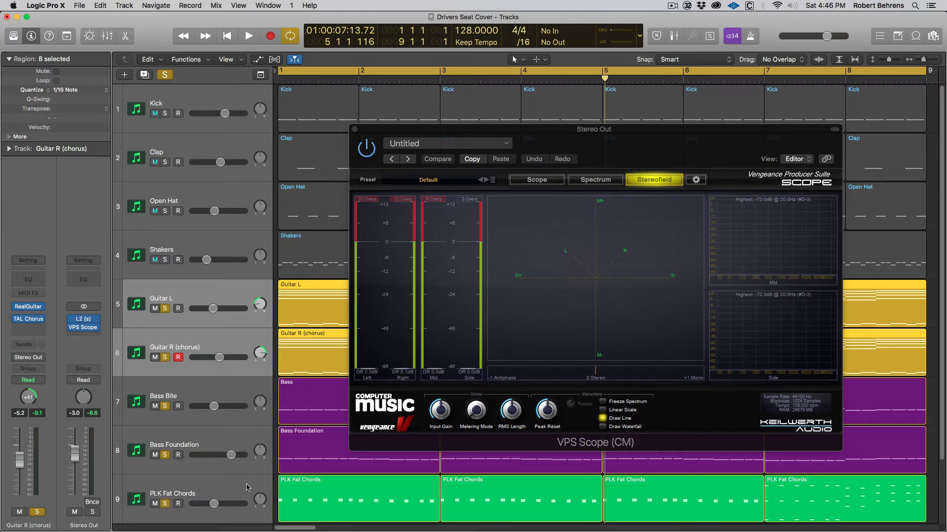
pyautogui.click(166, 503)
pyautogui.press('space')
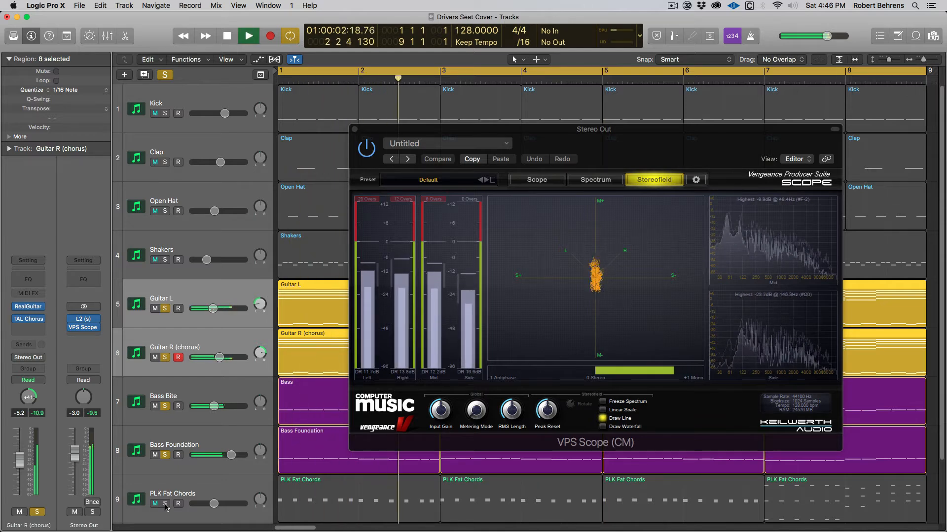
pyautogui.click(165, 503)
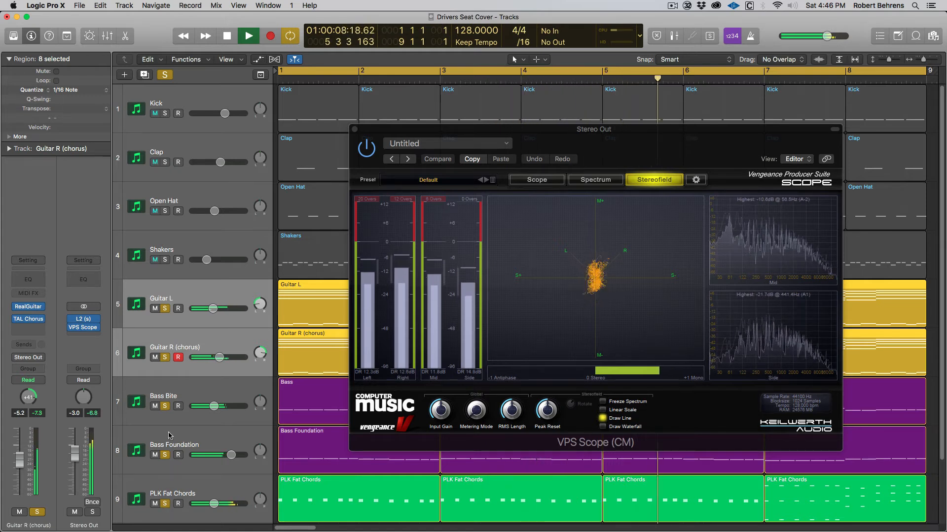
# Unsolo the guitars and basses to isolate PLK Fat Chords, and play it from the beginning in VPS Scope's Spectrum view
pyautogui.moveTo(167, 357); pyautogui.dragTo(165, 456)
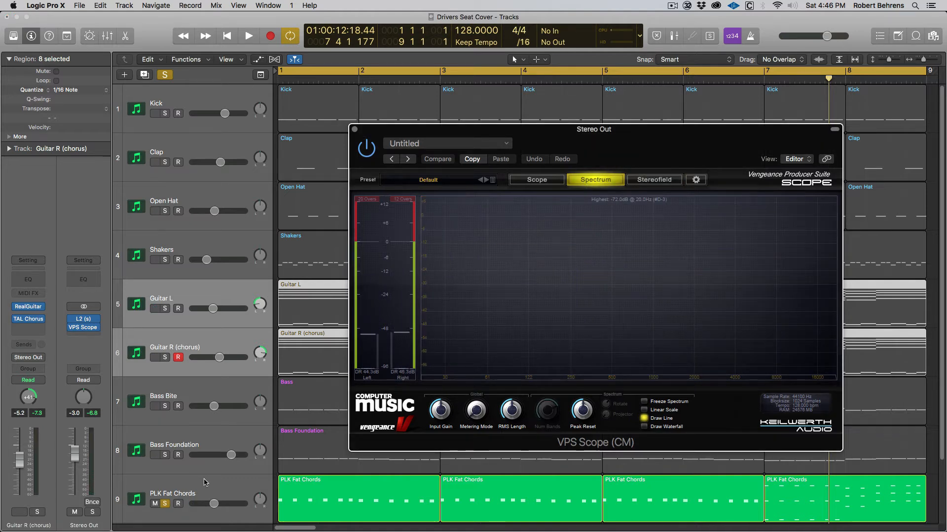
pyautogui.press('Return')
pyautogui.press('space')
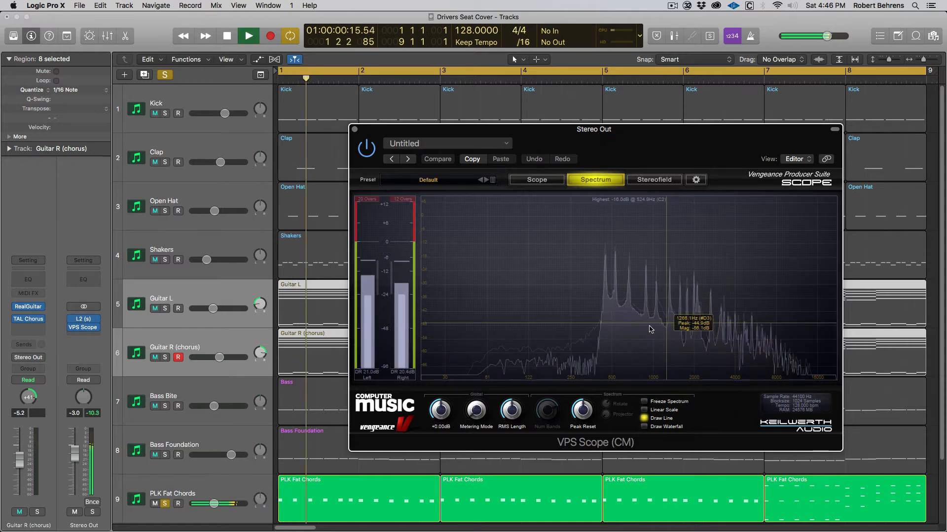
# Add Guitar L and Guitar R (chorus) to the soloed PLK Fat Chords and replay the opening to examine their combined spectrum
pyautogui.click(165, 309)
pyautogui.click(165, 358)
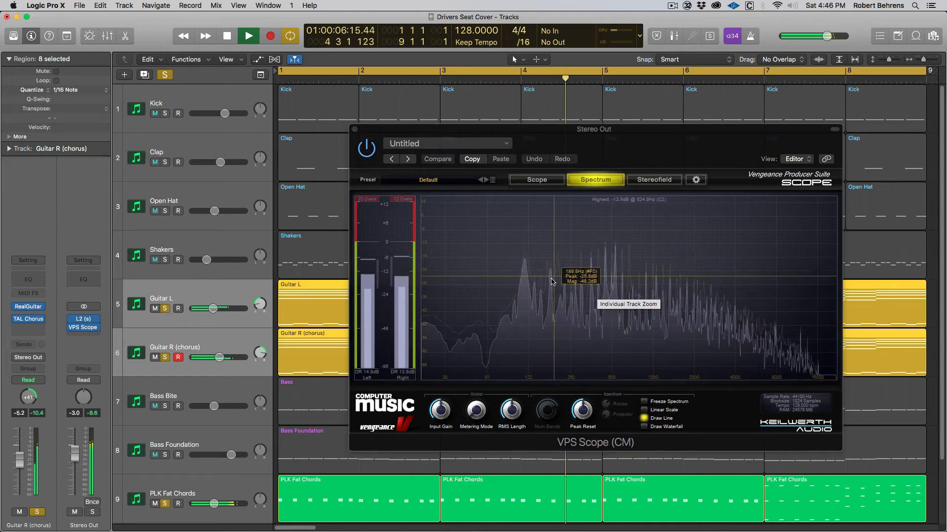
pyautogui.press('space')
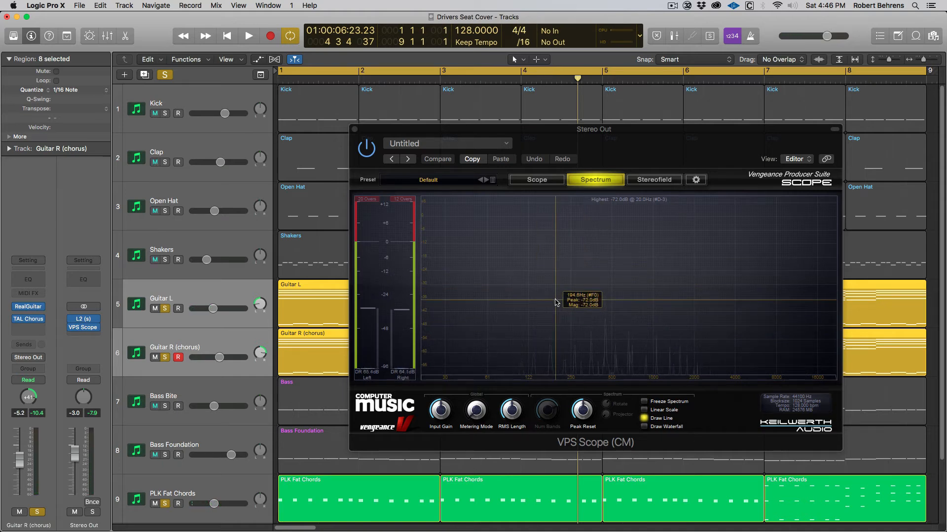
pyautogui.press('space')
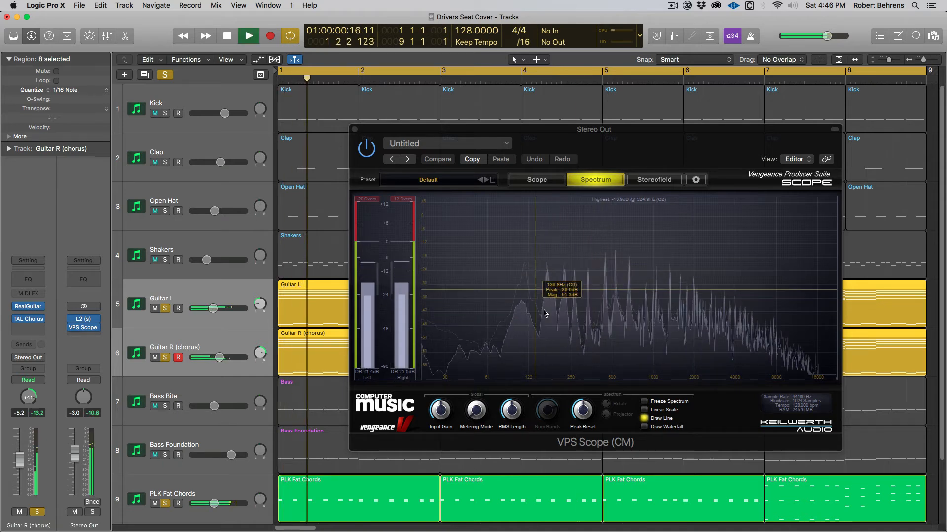
pyautogui.press('space')
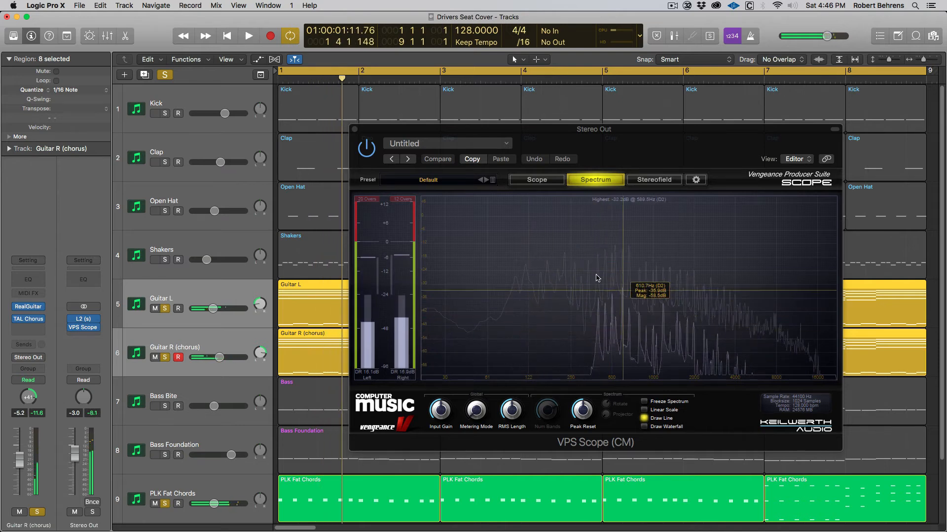
pyautogui.press('space')
pyautogui.press('space')
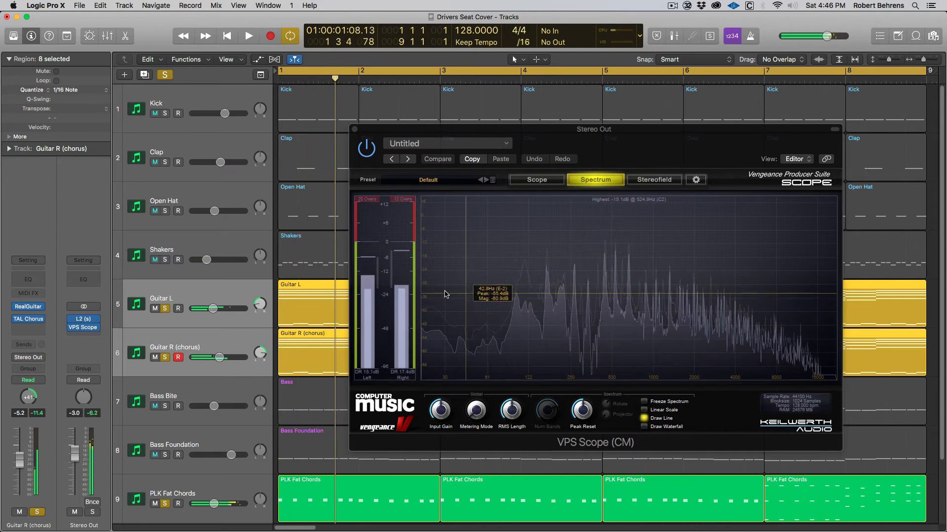
# Solo Bass Bite and Bass Foundation alongside the guitars and chords, and play the mix to examine the low end
pyautogui.moveTo(165, 407); pyautogui.dragTo(168, 465)
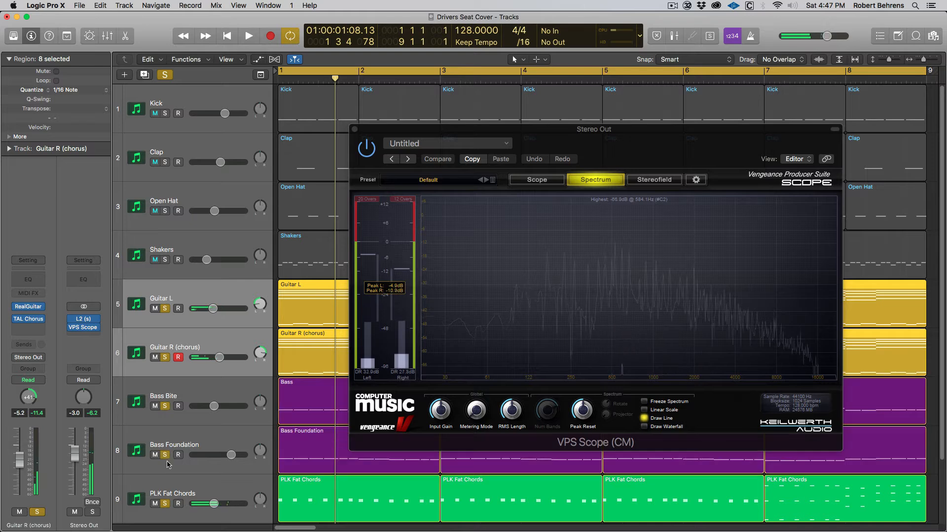
pyautogui.press('space')
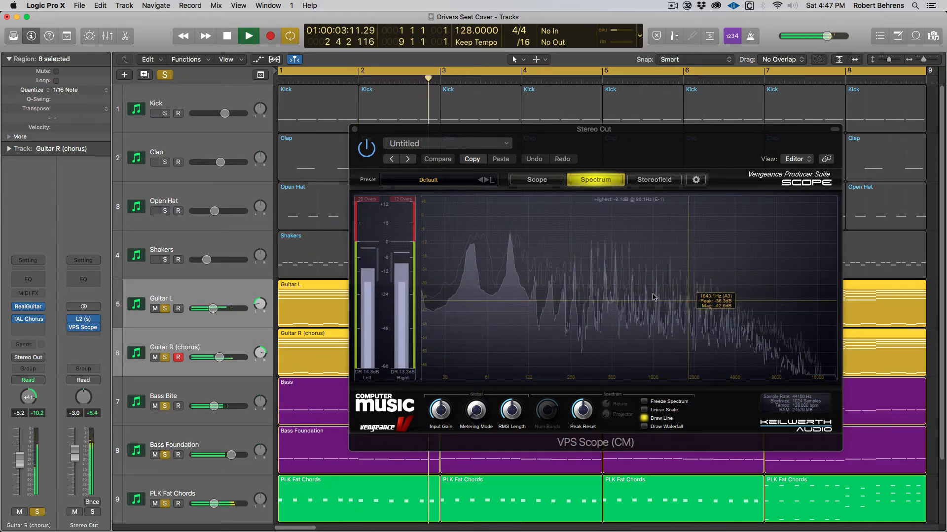
pyautogui.press('space')
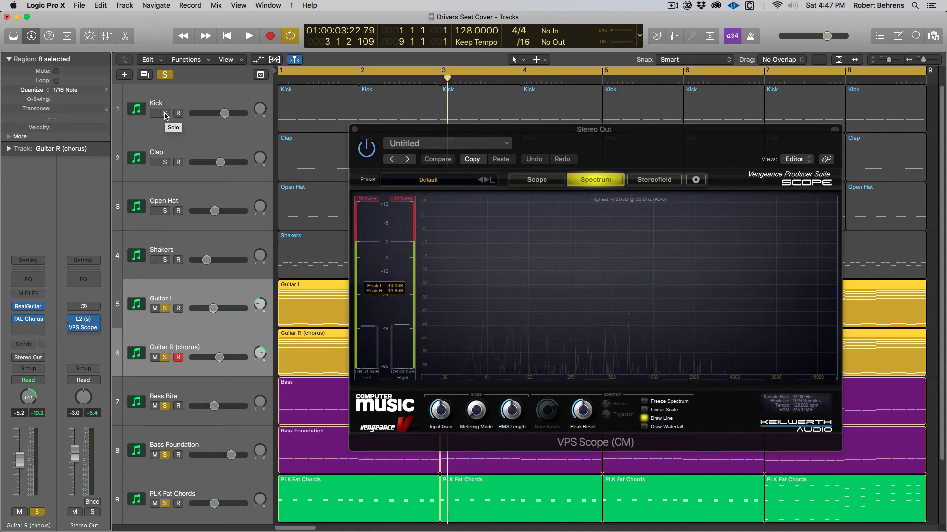
# Add Kick to the soloed tracks and play from the beginning to check the fuller spectrum
pyautogui.click(165, 114)
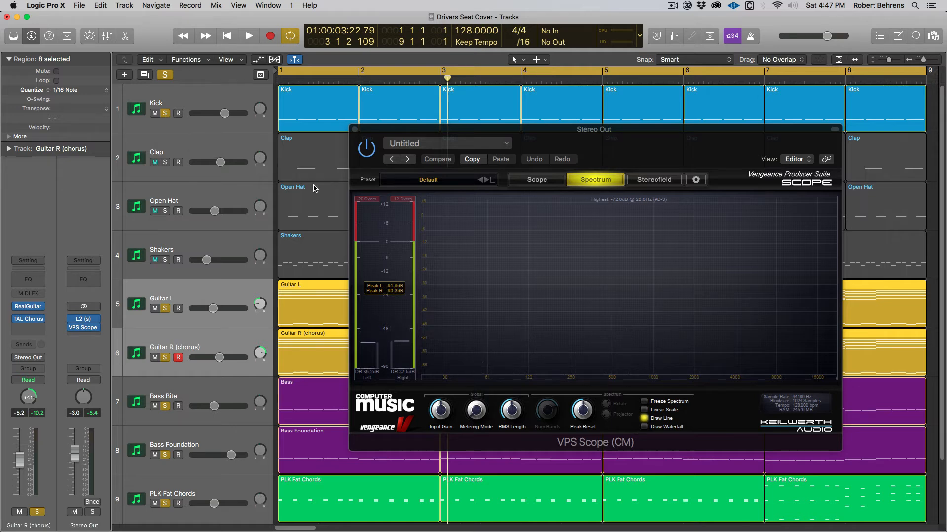
pyautogui.press('Return')
pyautogui.press('space')
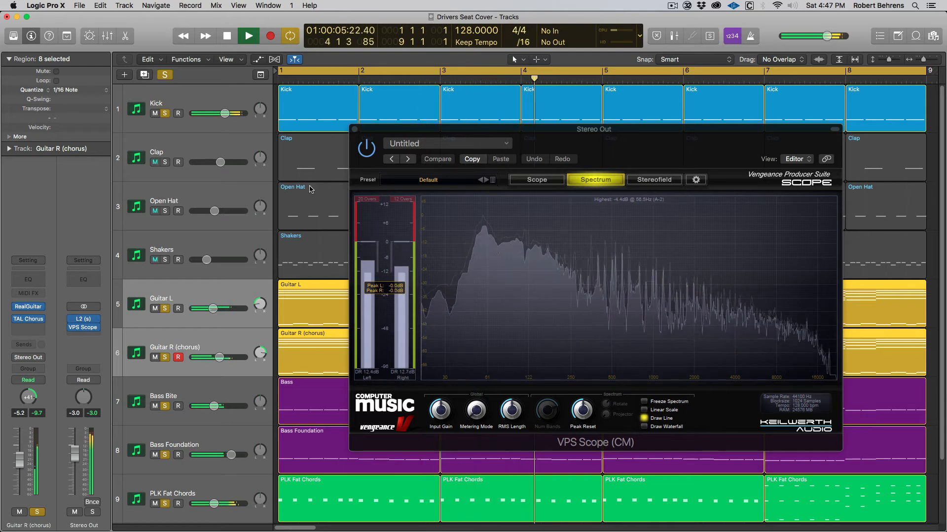
pyautogui.press('space')
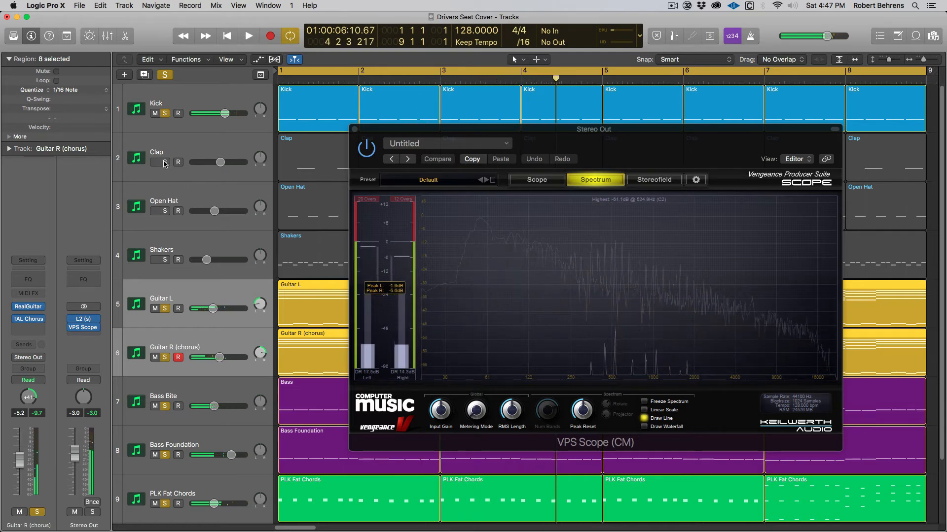
# Clear all solos, solo only Clap, Open Hat and Shakers, and play them, adding Kick to the solo during playback
pyautogui.click(164, 75)
pyautogui.moveTo(165, 162); pyautogui.dragTo(165, 258)
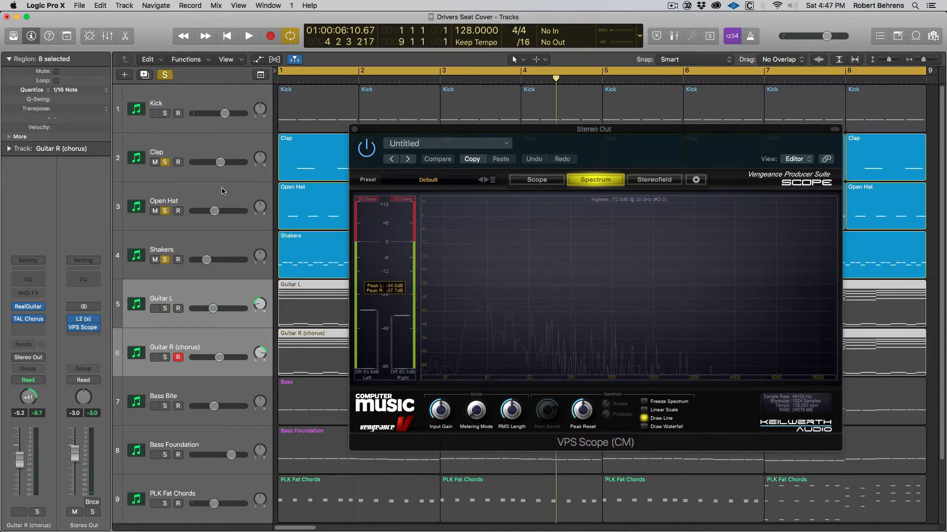
pyautogui.press('space')
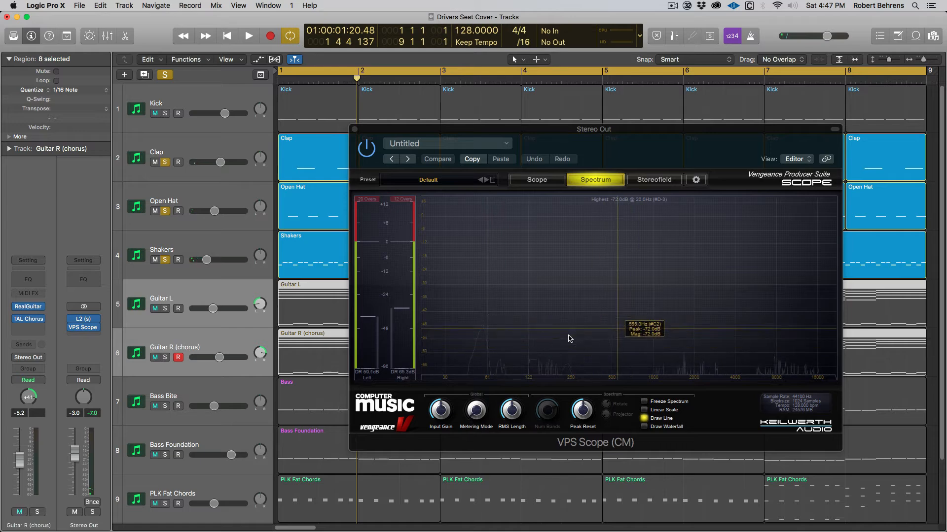
pyautogui.press('space')
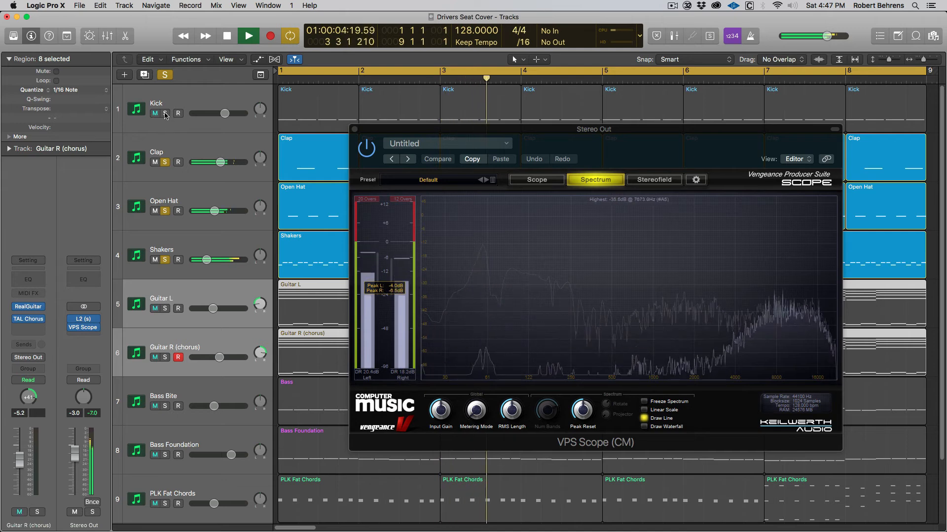
pyautogui.click(165, 114)
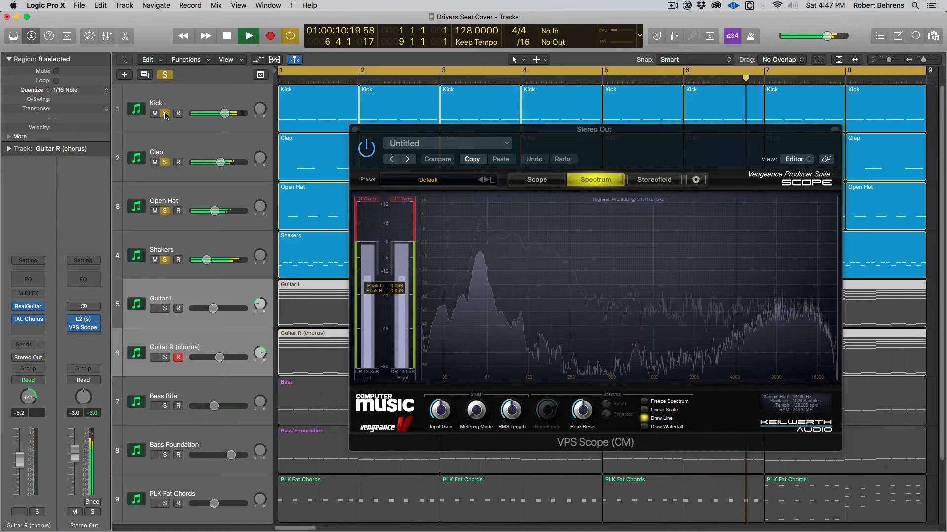
pyautogui.press('space')
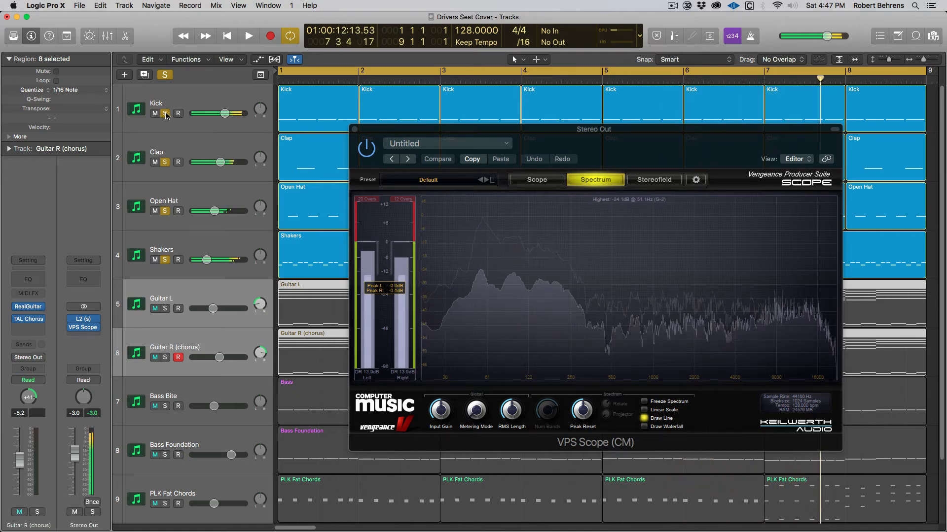
# Unsolo Kick, Open Hat and Shakers to isolate Clap, and play it on its own
pyautogui.click(166, 113)
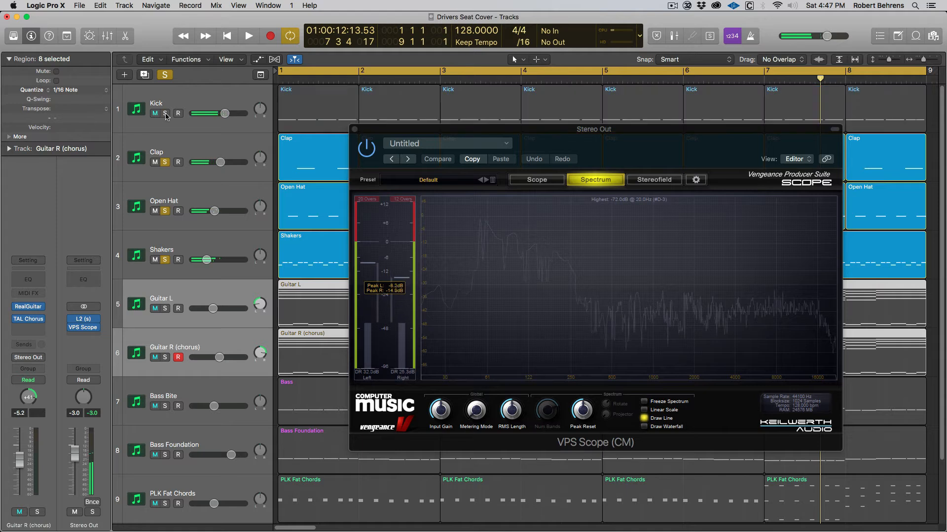
pyautogui.click(165, 211)
pyautogui.click(165, 260)
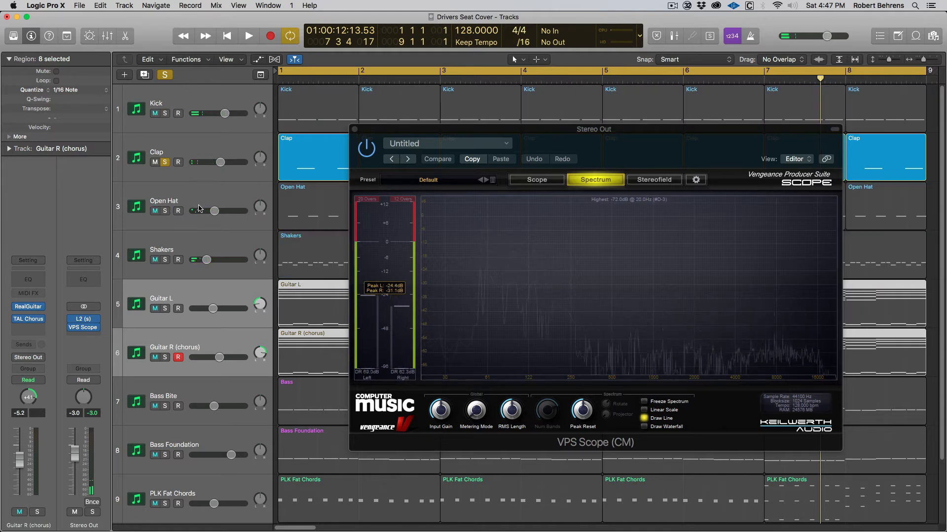
pyautogui.press('space')
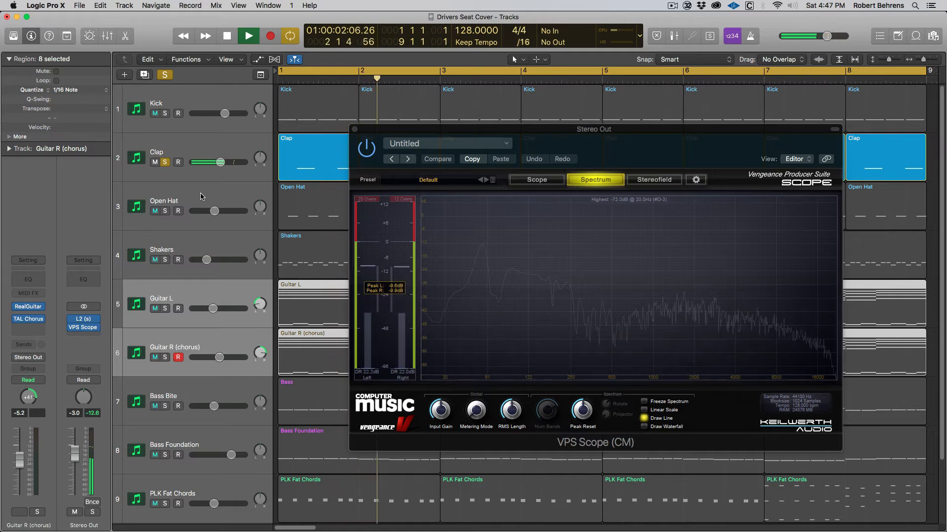
pyautogui.press('space')
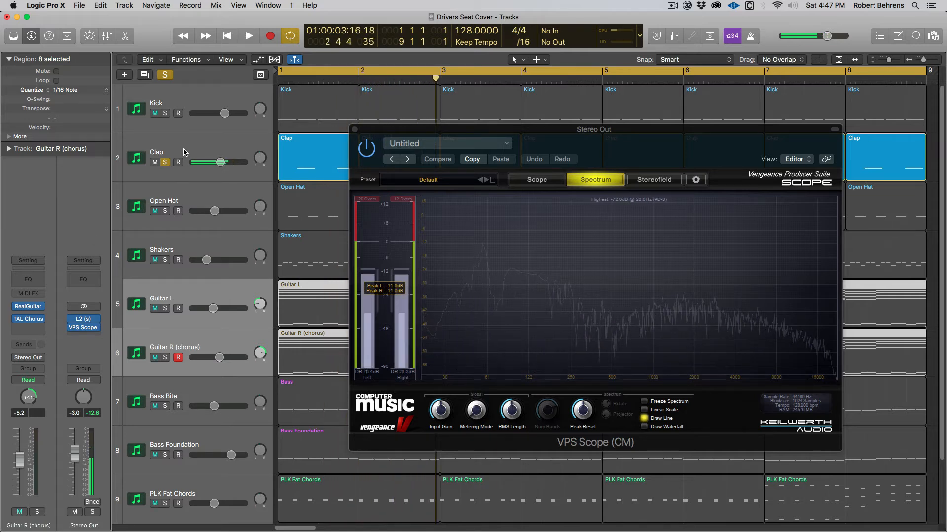
# View the Clap track's Direction Mixer spread, compare playback with the effect bypassed and re-enabled, and close the plug-in
pyautogui.click(170, 172)
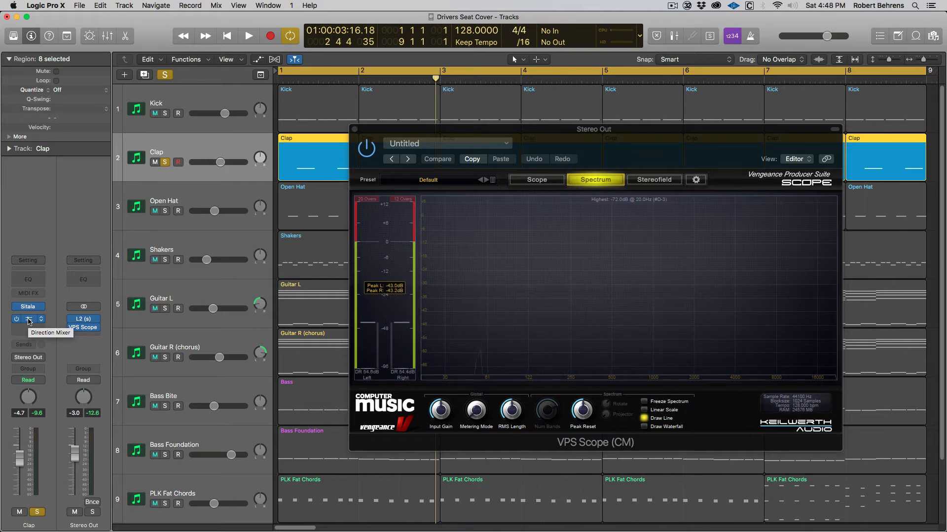
pyautogui.click(29, 319)
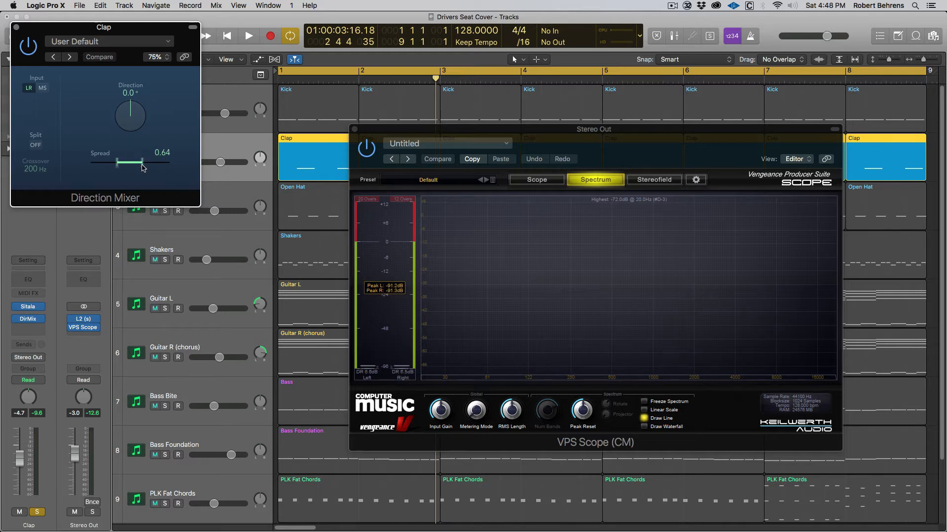
pyautogui.press('space')
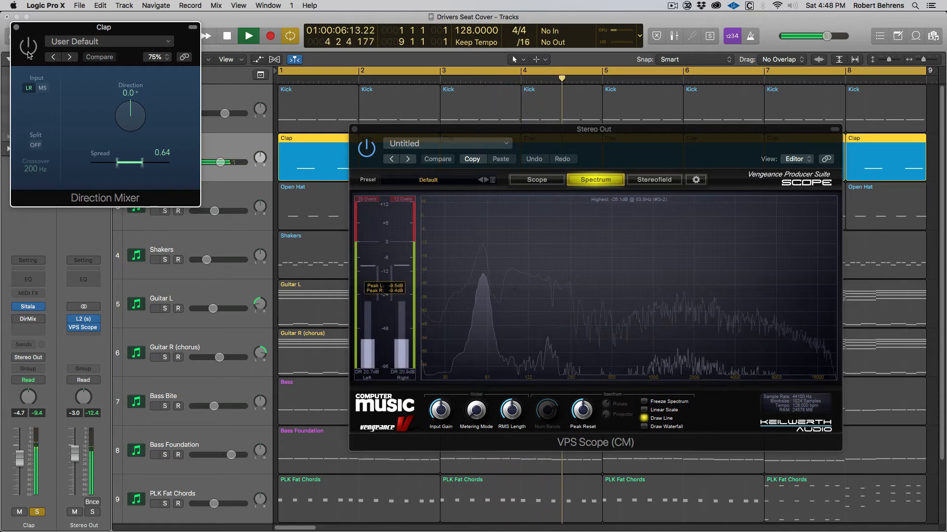
pyautogui.click(28, 55)
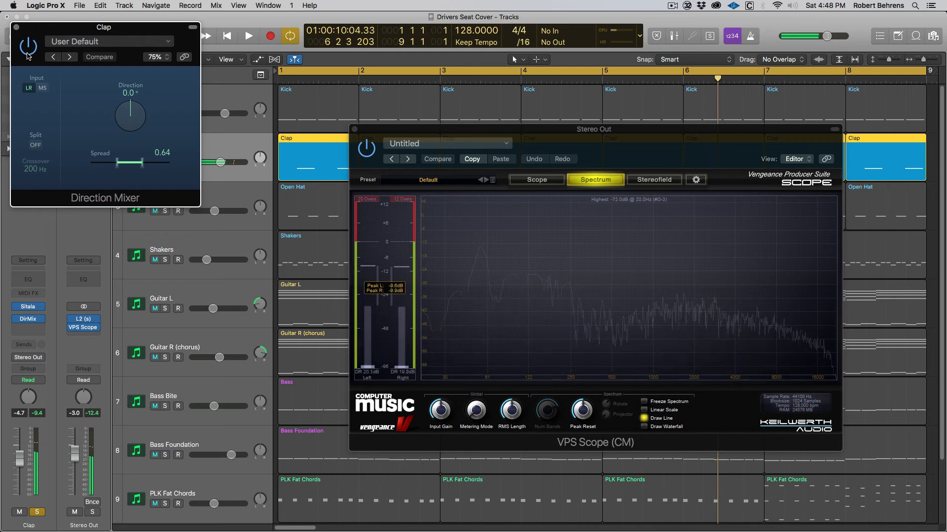
pyautogui.click(17, 28)
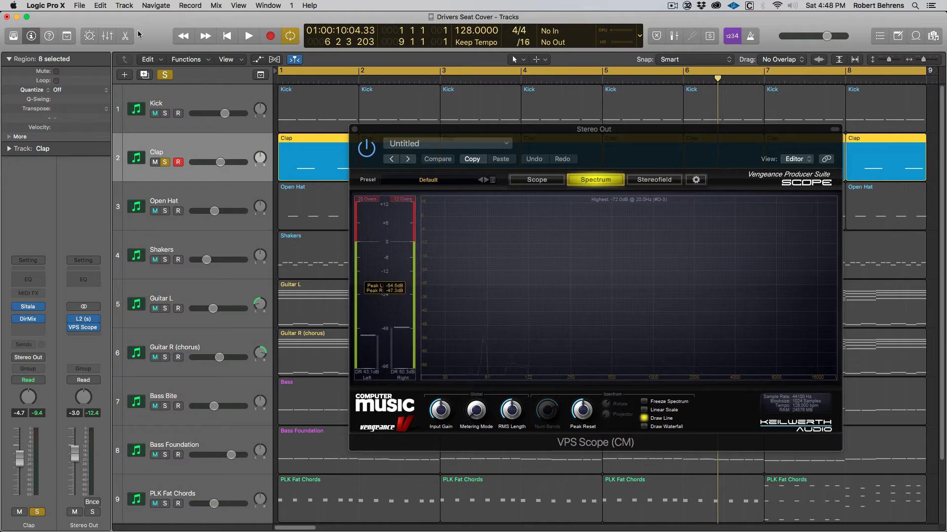
# Solo Kick, unsolo Clap, and play the kick alone in VPS Scope's Stereofield view
pyautogui.click(166, 113)
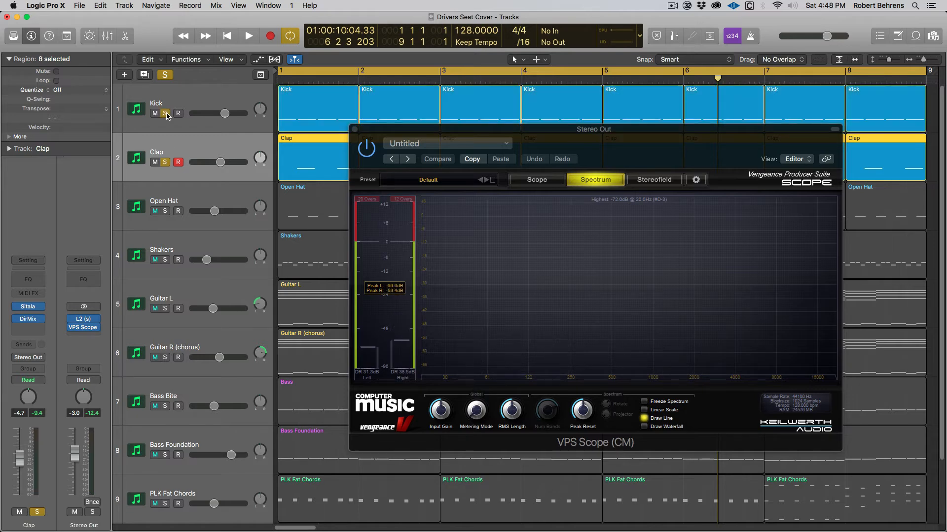
pyautogui.click(165, 162)
pyautogui.press('space')
pyautogui.click(629, 180)
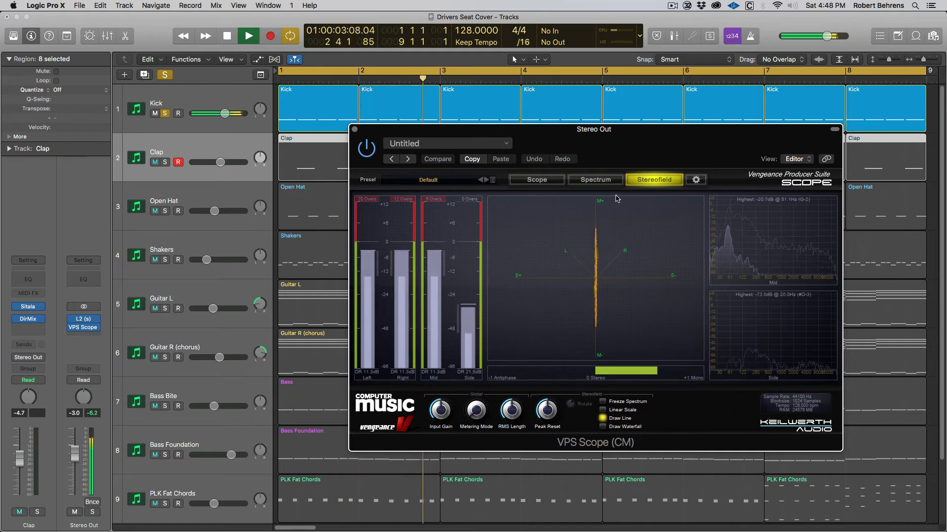
# During playback, add Clap to the solo, then take Kick out and bring it back to compare their stereo fields
pyautogui.click(165, 163)
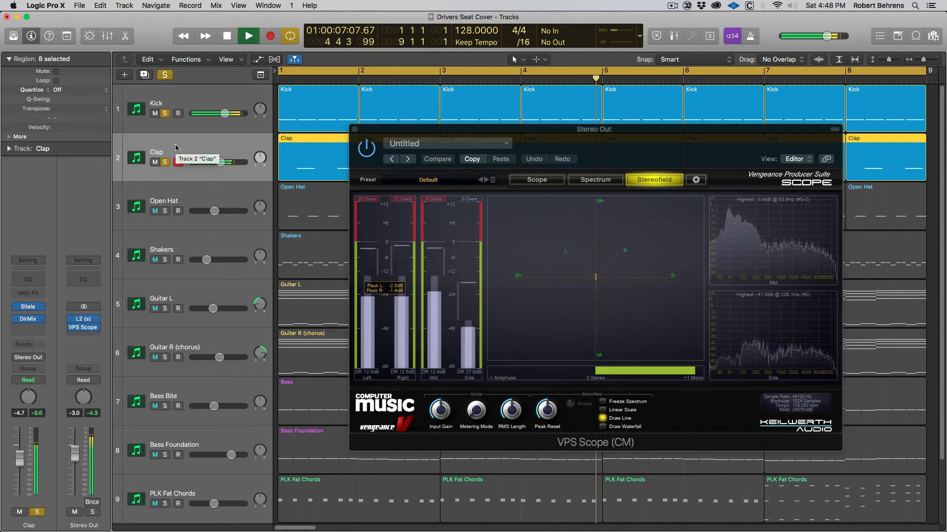
pyautogui.click(166, 115)
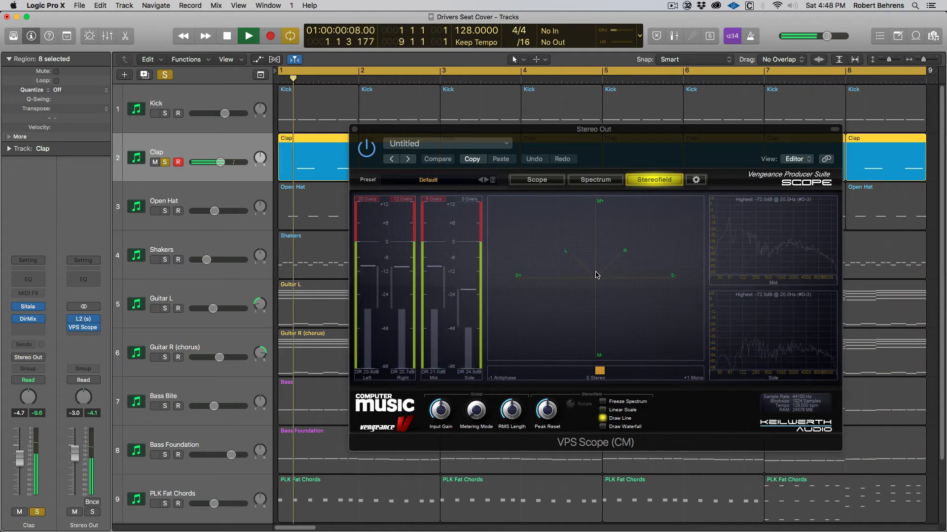
pyautogui.click(165, 114)
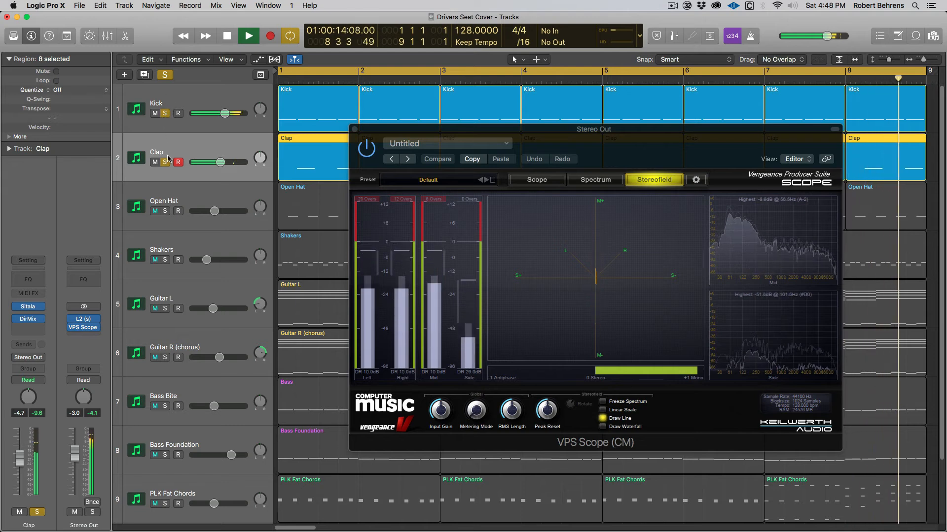
# Add Open Hat and Shakers to the soloed Kick and Clap during playback, and stop after checking the full drum group
pyautogui.moveTo(165, 211); pyautogui.dragTo(165, 260)
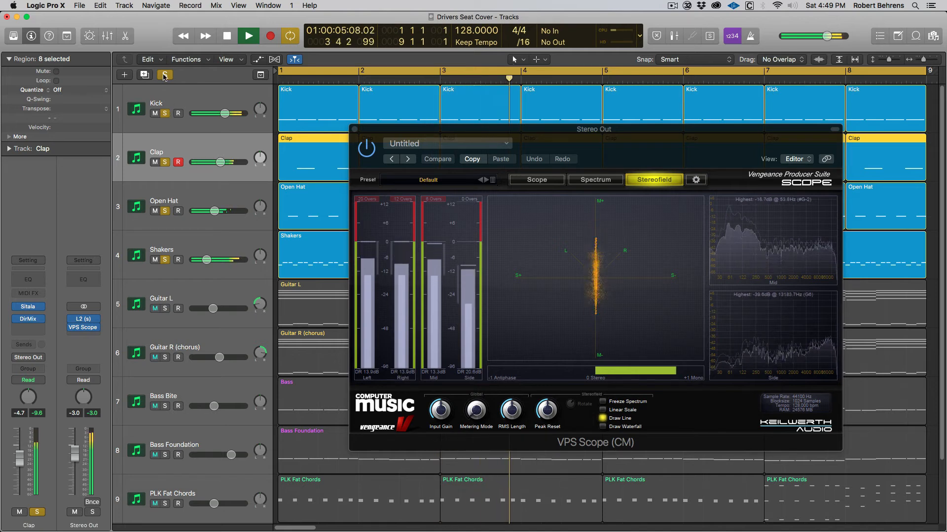
pyautogui.press('space')
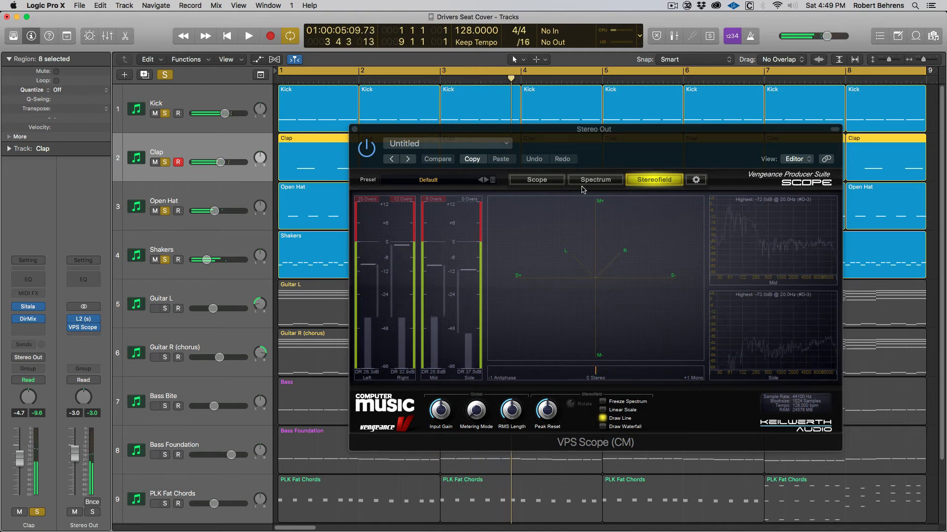
# Switch VPS Scope to the Spectrum view, clear all solos, play the full mix, and close the plug-in
pyautogui.click(591, 181)
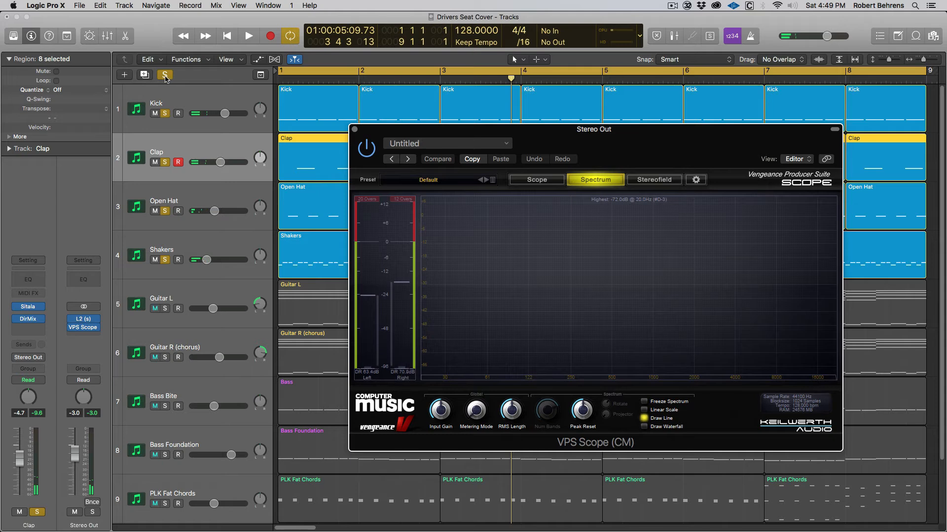
pyautogui.click(165, 75)
pyautogui.press('space')
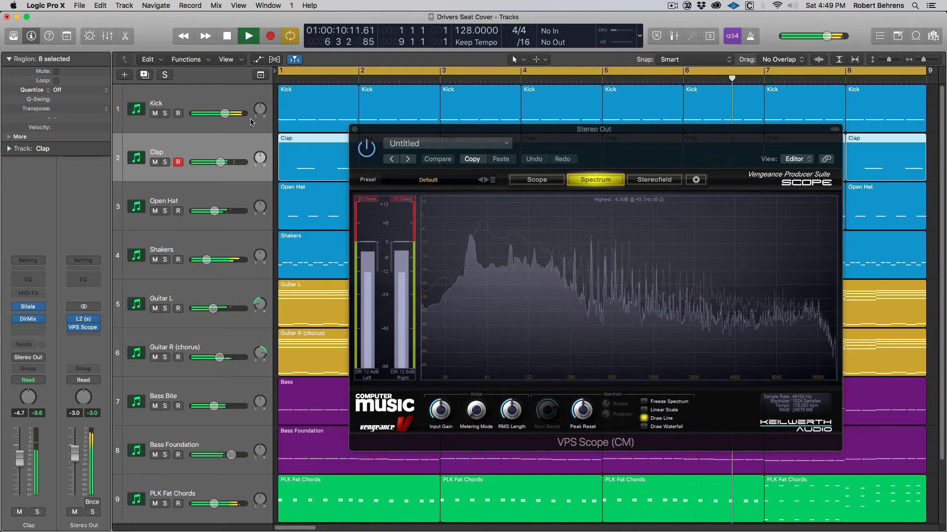
pyautogui.press('space')
pyautogui.click(355, 130)
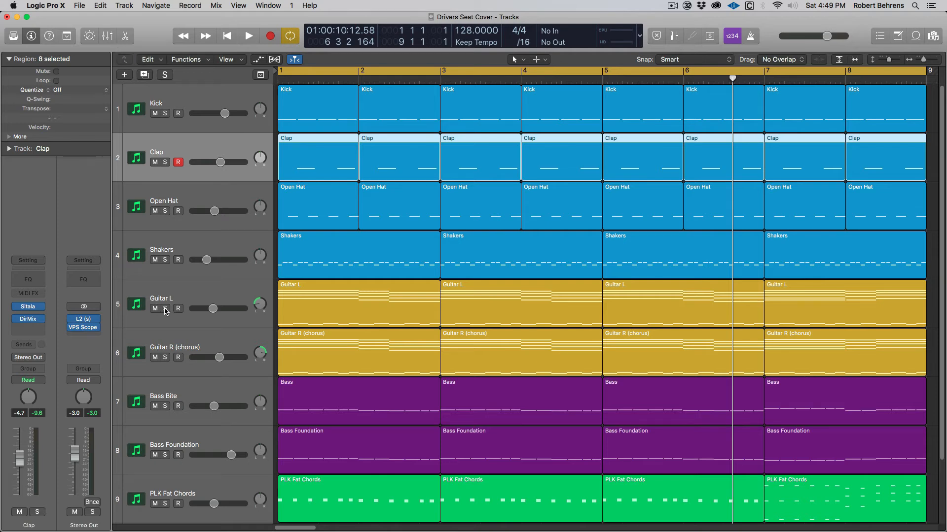
# Solo Guitar L and Guitar R (chorus) and play them from the beginning of the song
pyautogui.moveTo(166, 310); pyautogui.dragTo(164, 347)
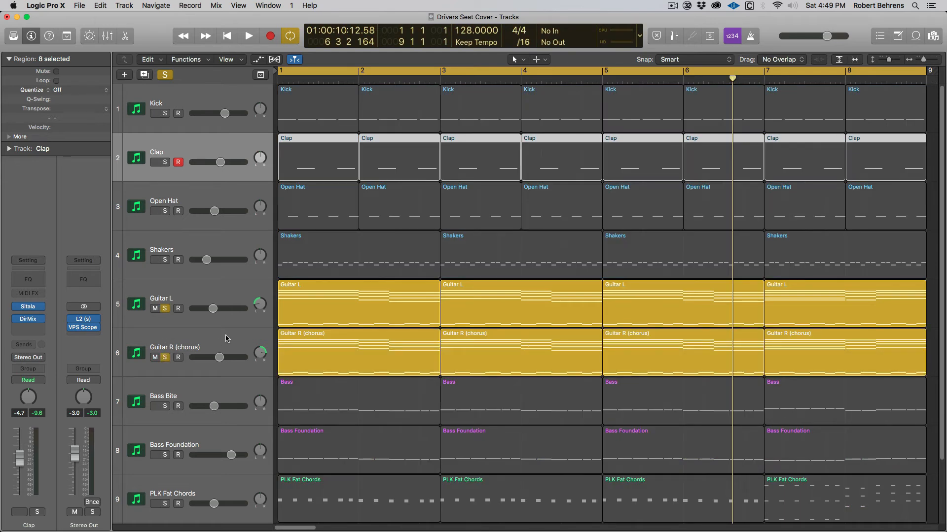
pyautogui.press('Return')
pyautogui.press('space')
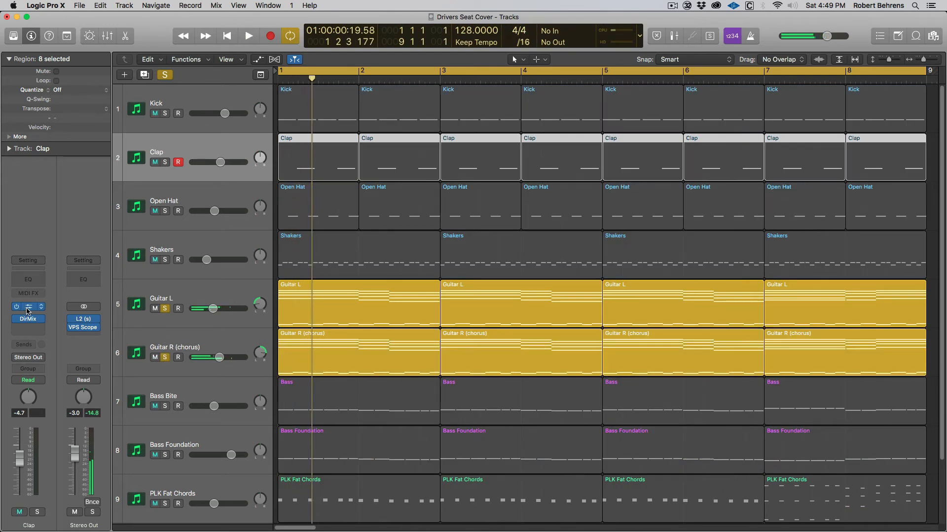
# View the RealGuitar instrument on the Guitar L track and close it
pyautogui.click(27, 307)
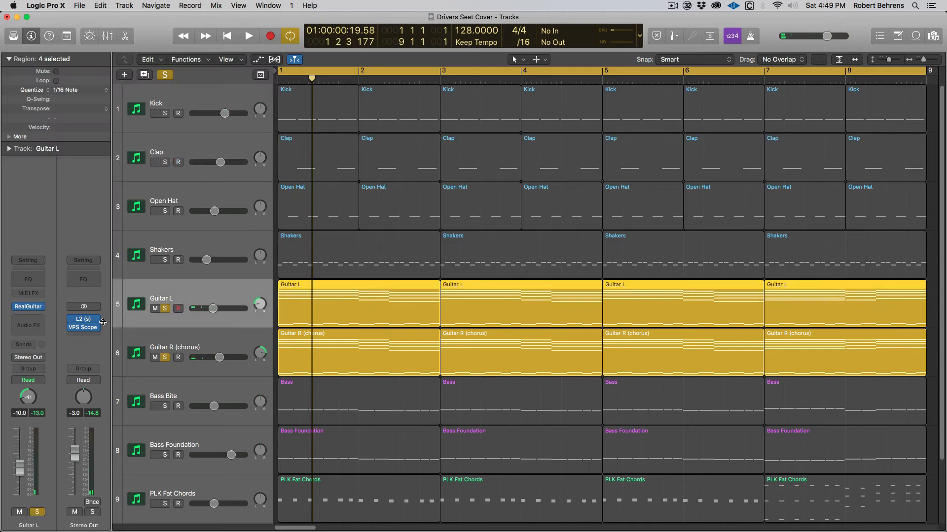
pyautogui.click(34, 308)
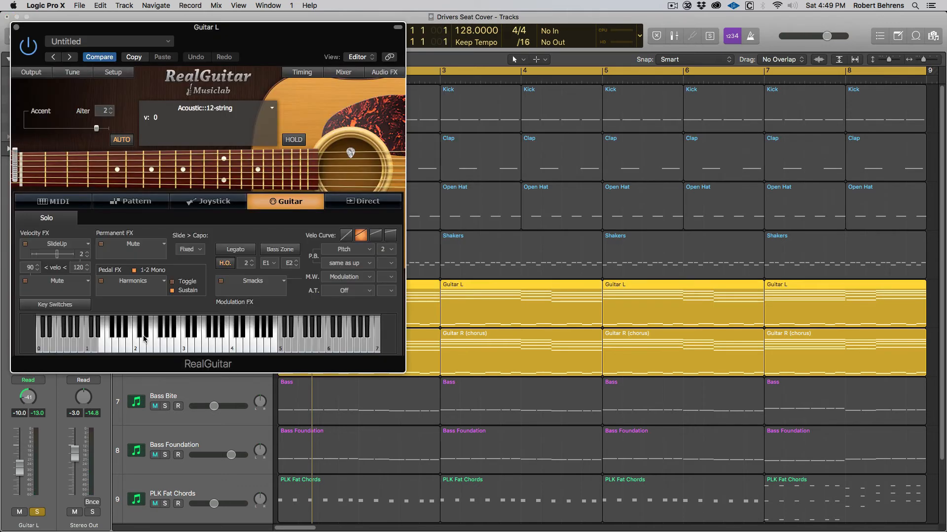
pyautogui.click(16, 28)
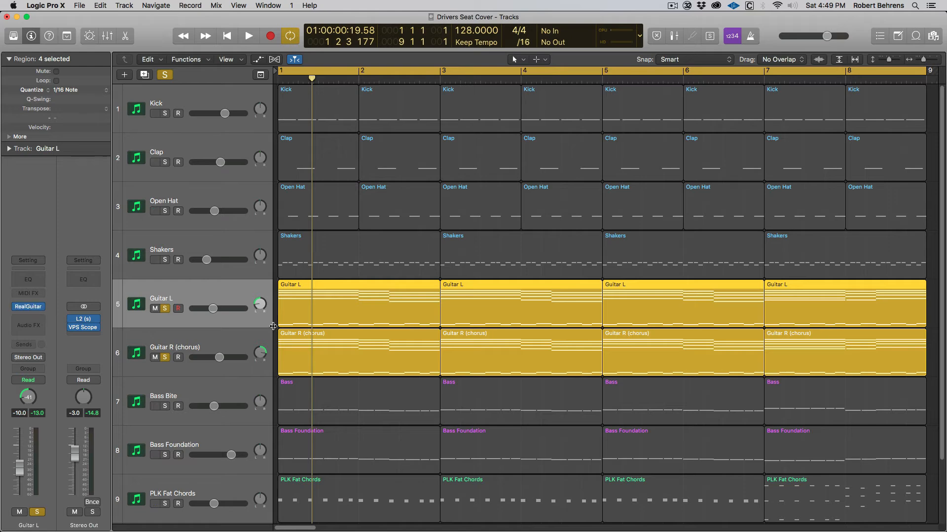
# Play the two soloed guitars again, stop, and unsolo both tracks
pyautogui.press('space')
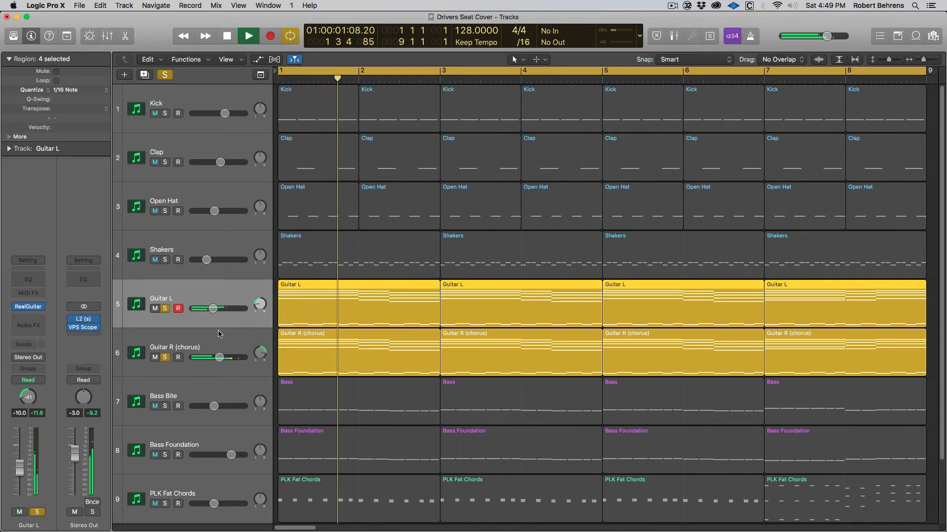
pyautogui.press('space')
pyautogui.click(165, 309)
pyautogui.click(165, 358)
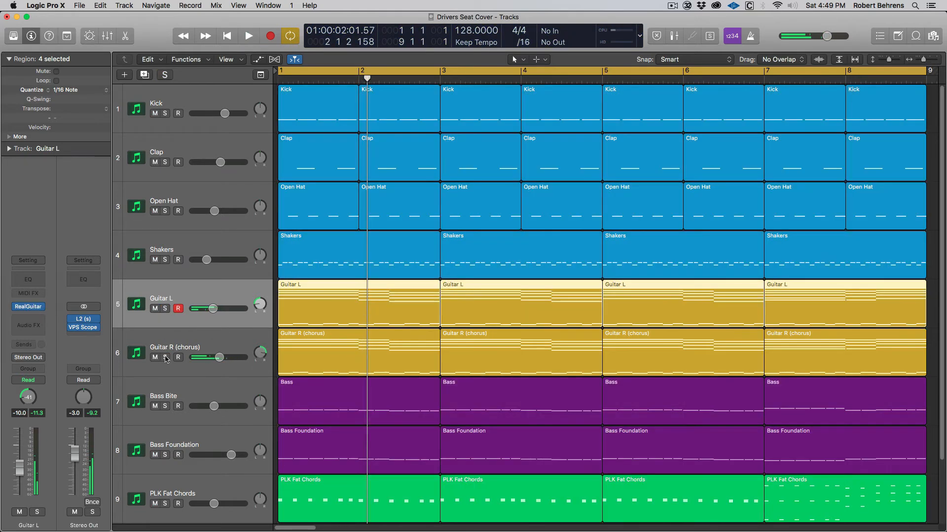
# Open the PLK Fat Chords track's SynthMaster One instrument, shift its window off the channel strips, and play the mix
pyautogui.click(193, 491)
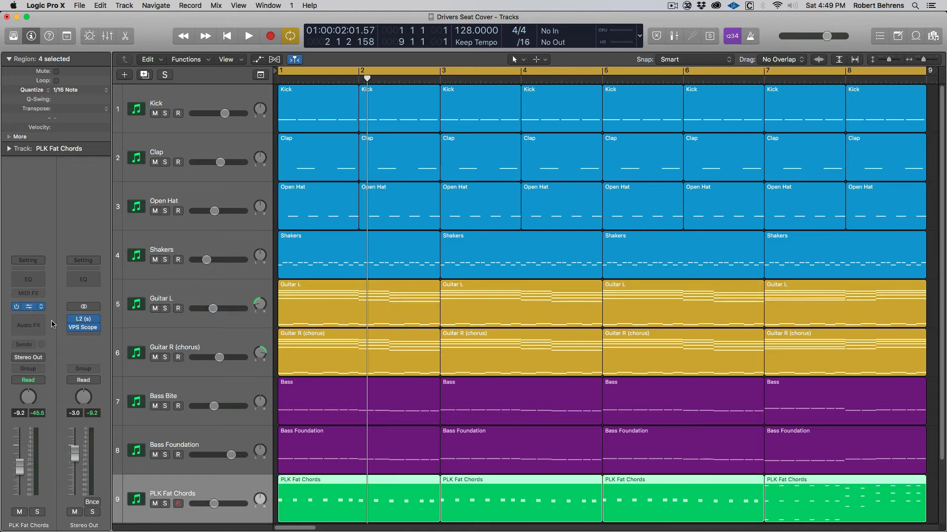
pyautogui.click(29, 308)
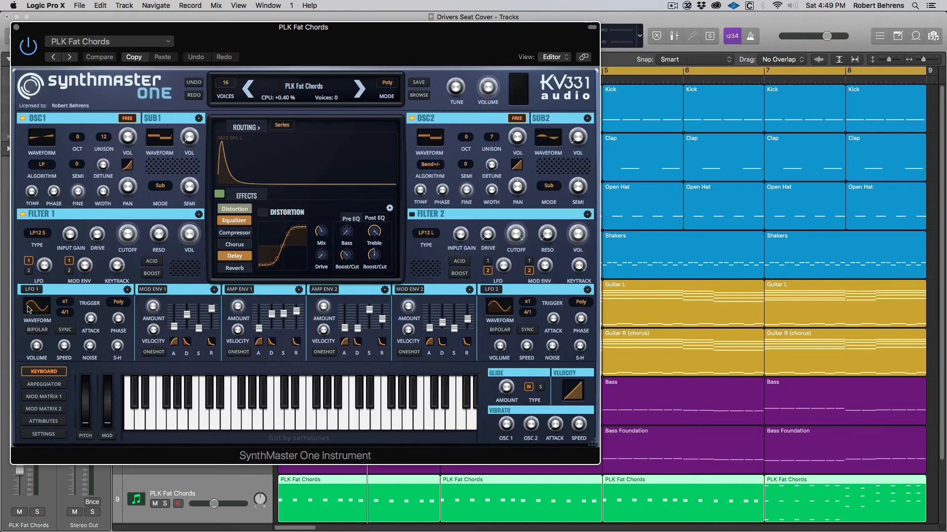
pyautogui.moveTo(254, 34); pyautogui.dragTo(346, 34)
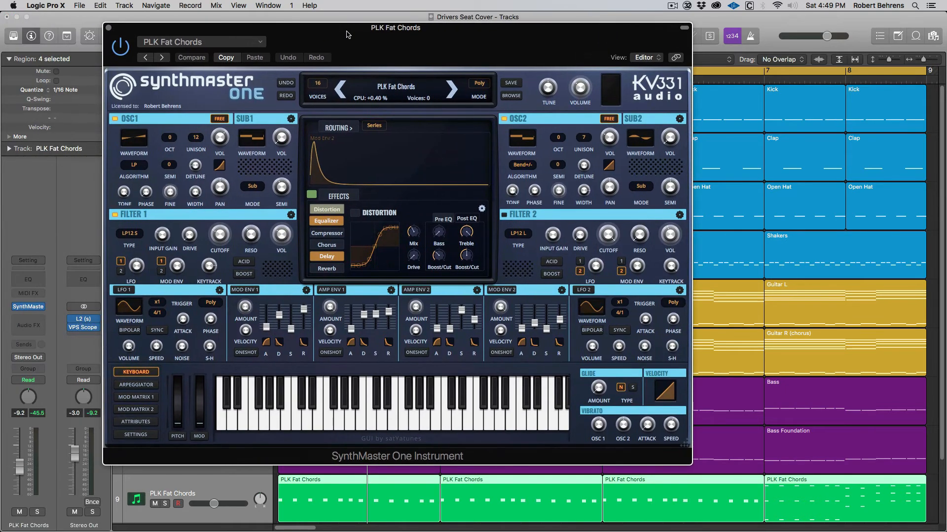
pyautogui.press('space')
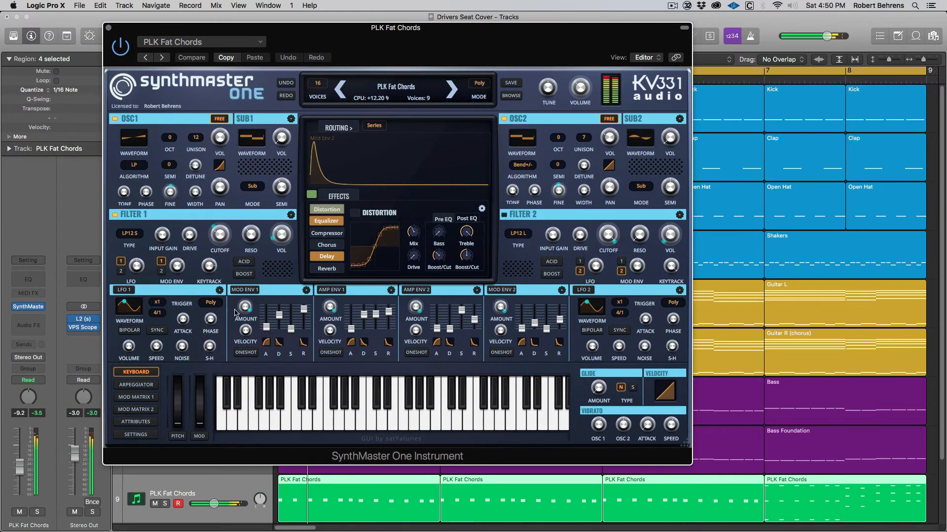
# Solo PLK Fat Chords, view the synth's Equalizer effect settings, and close the instrument
pyautogui.click(39, 513)
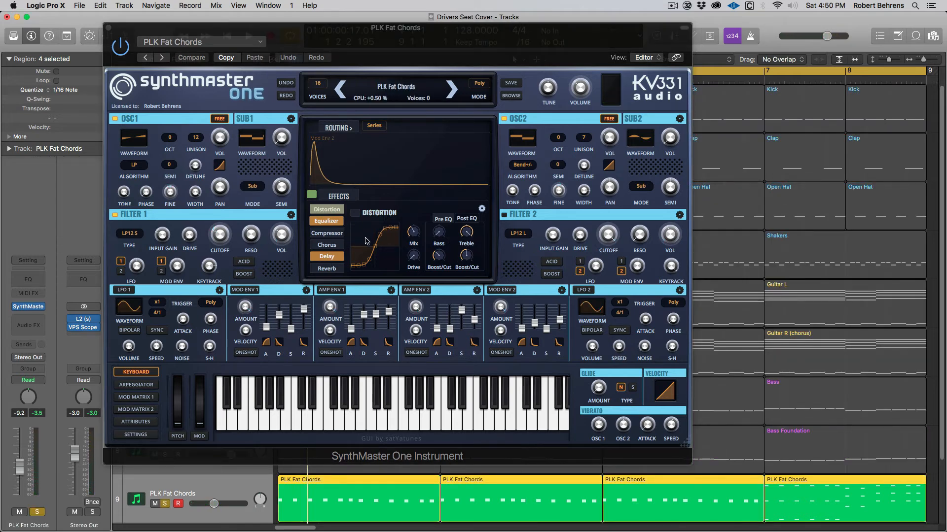
pyautogui.click(328, 222)
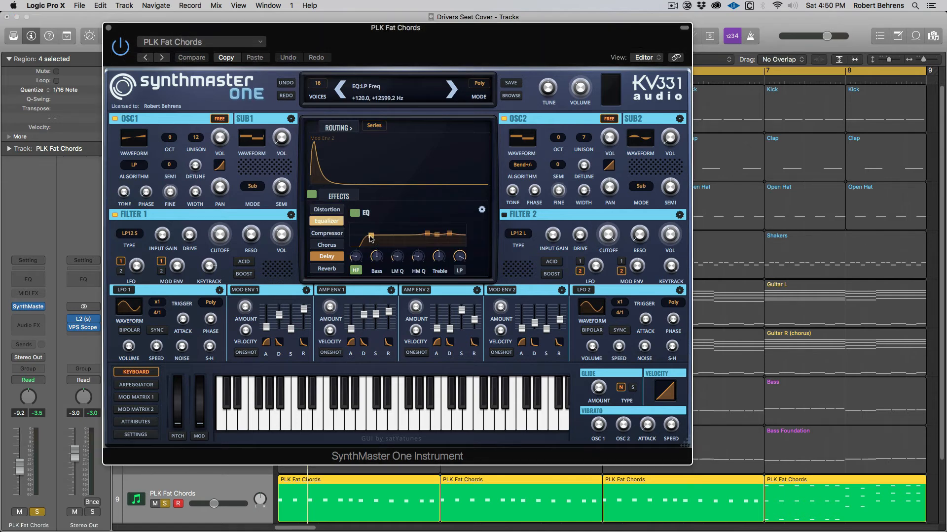
pyautogui.click(108, 28)
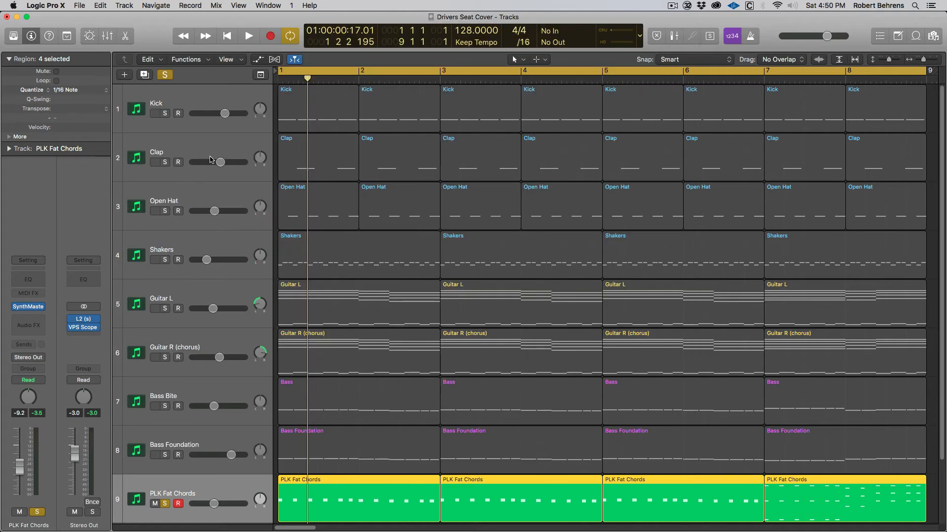
# Clear all solos, play the opening of the full mix, and stop
pyautogui.click(165, 74)
pyautogui.press('space')
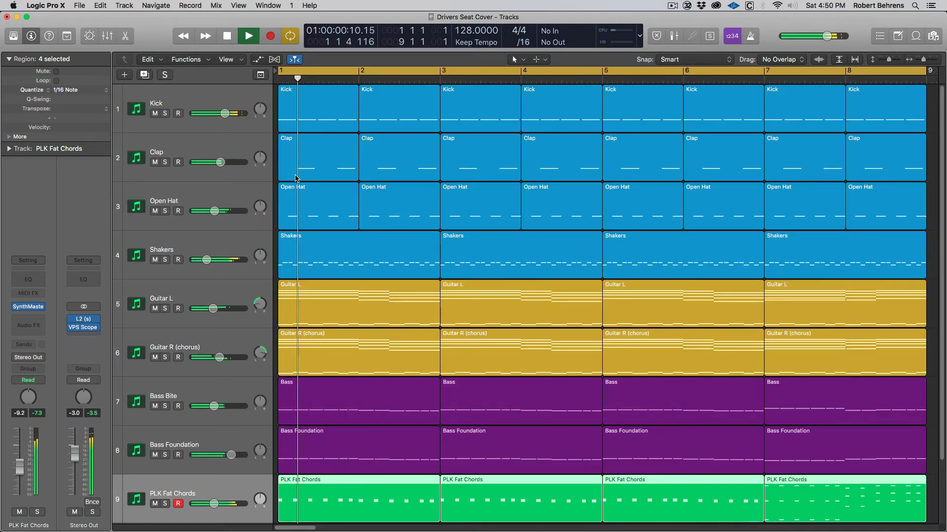
pyautogui.press('space')
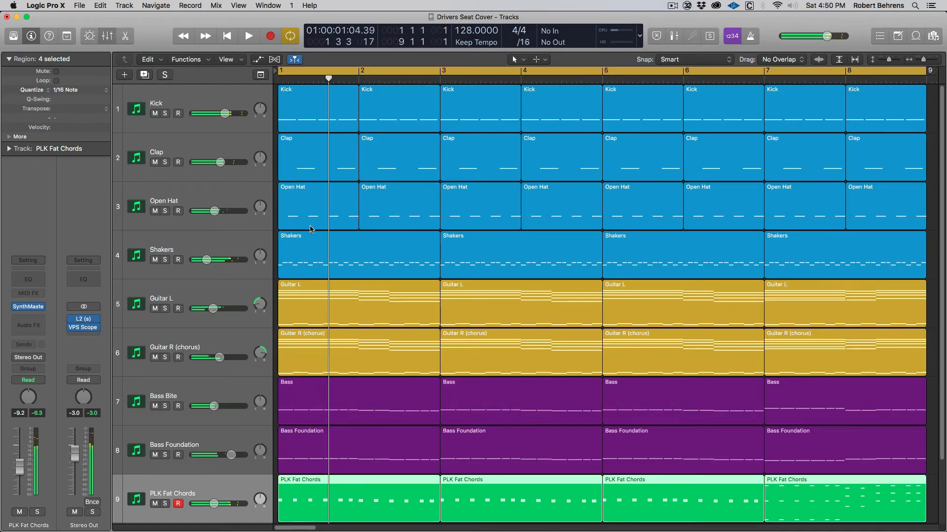
# Show the mixer and review the plug-ins on the Clap and guitar channels
pyautogui.press('x')
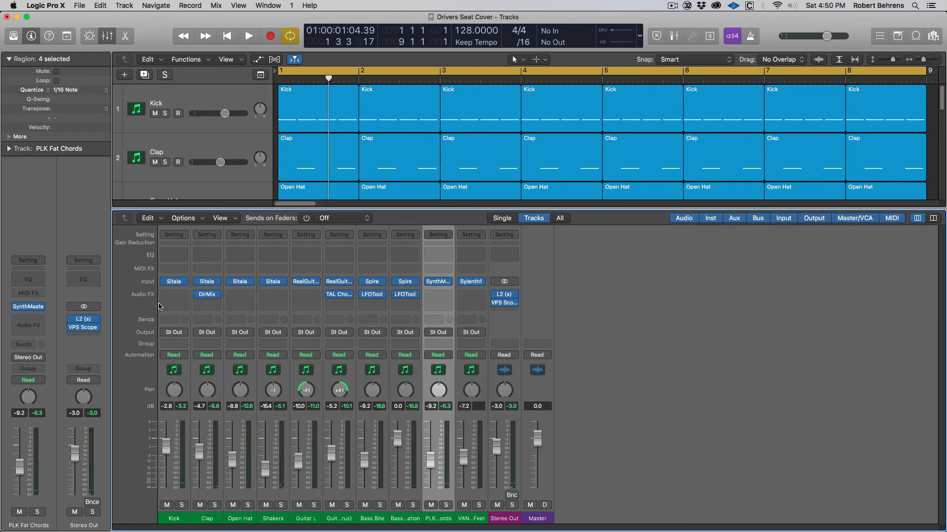
pyautogui.moveTo(210, 299)
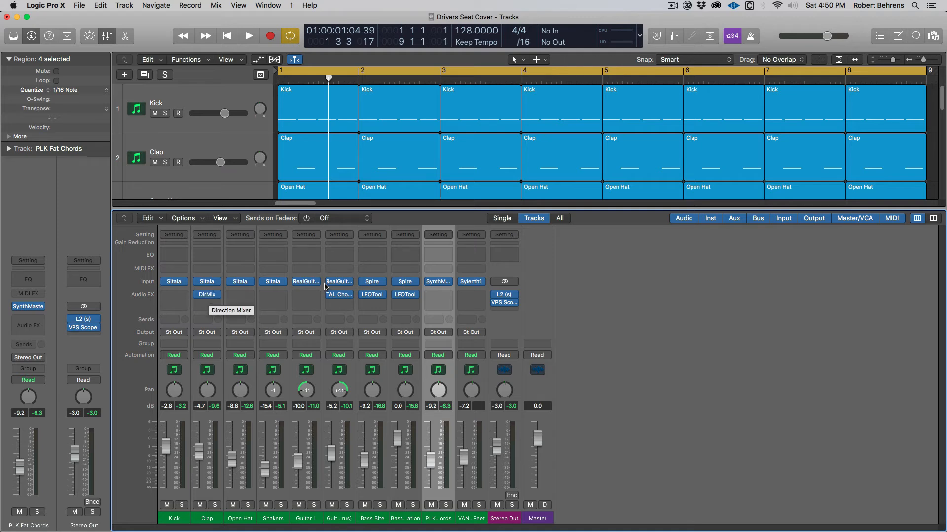
pyautogui.moveTo(341, 296)
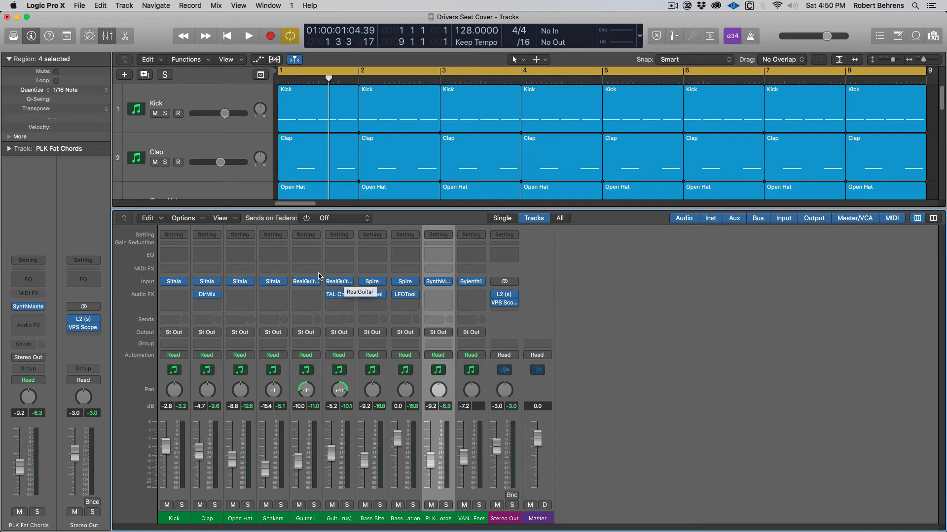
pyautogui.moveTo(299, 282)
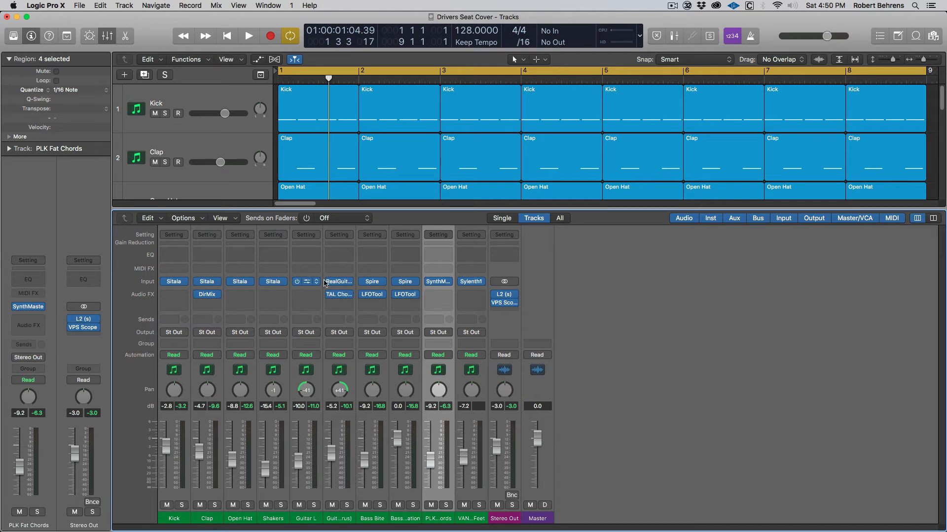
# View the LFOTool curves on Bass Bite and Bass Foundation, play the mix, and close both plug-ins
pyautogui.click(375, 296)
pyautogui.moveTo(406, 296)
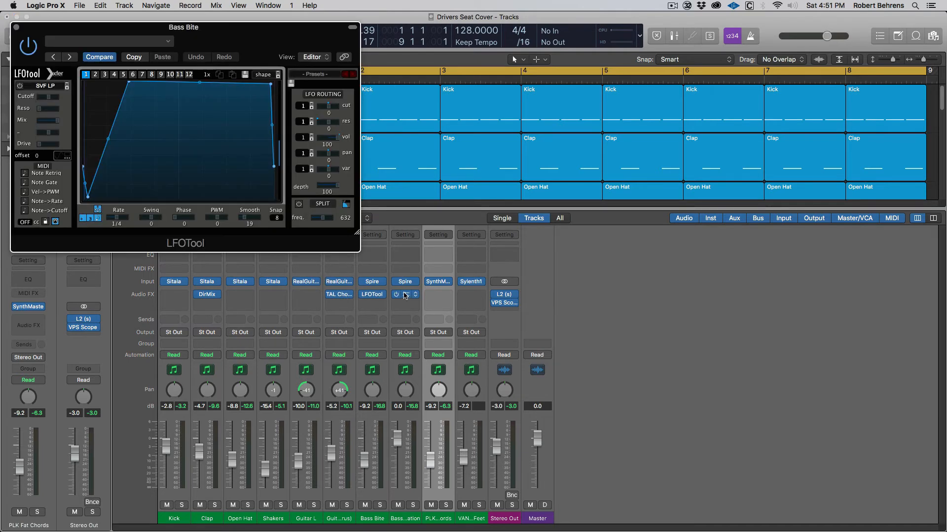
pyautogui.click(405, 296)
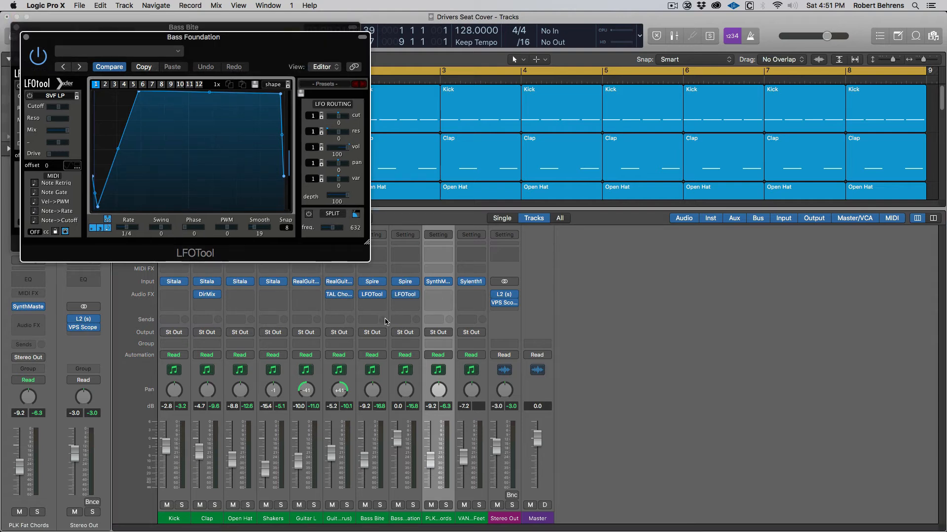
pyautogui.press('space')
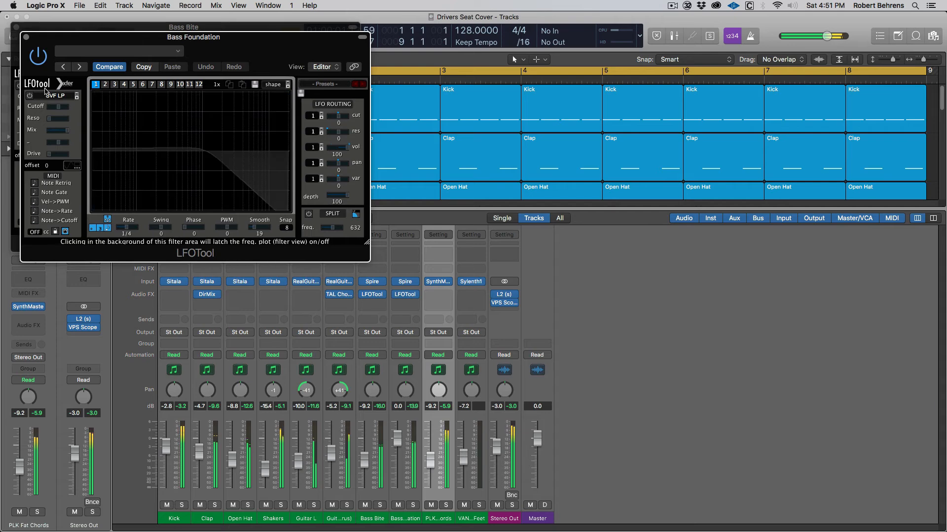
pyautogui.click(26, 39)
pyautogui.click(16, 27)
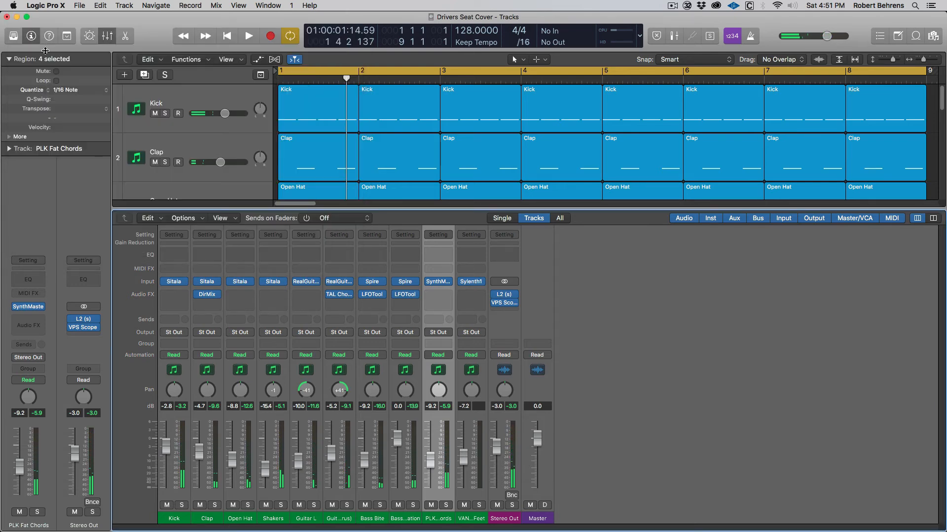
# View the Spire synth settings on the Bass Bite channel and close the instrument
pyautogui.click(373, 282)
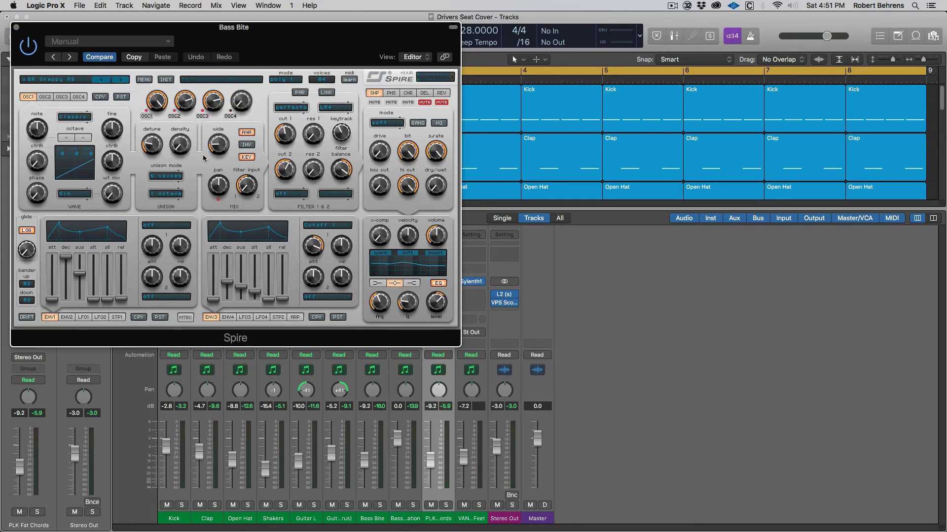
pyautogui.click(17, 30)
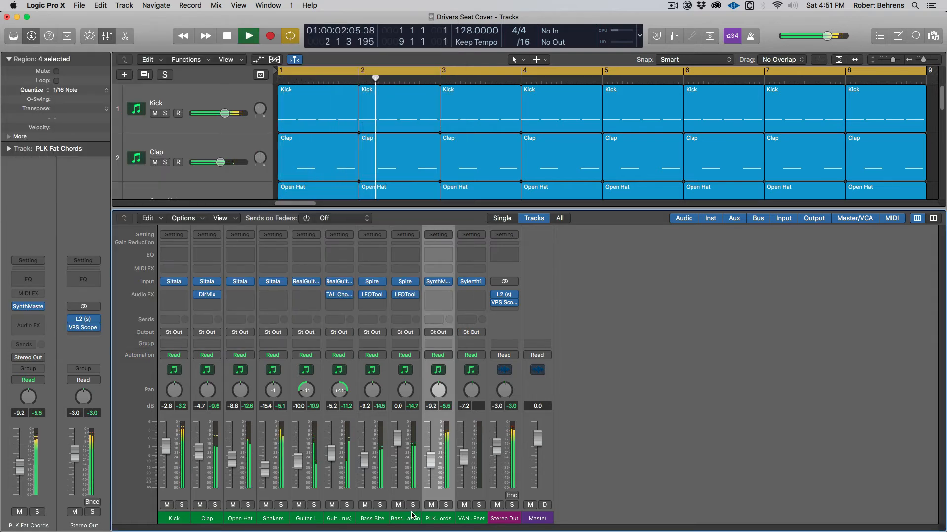
# During playback, solo Bass Bite, add Bass Foundation, take it back out of the solo, and stop
pyautogui.click(379, 505)
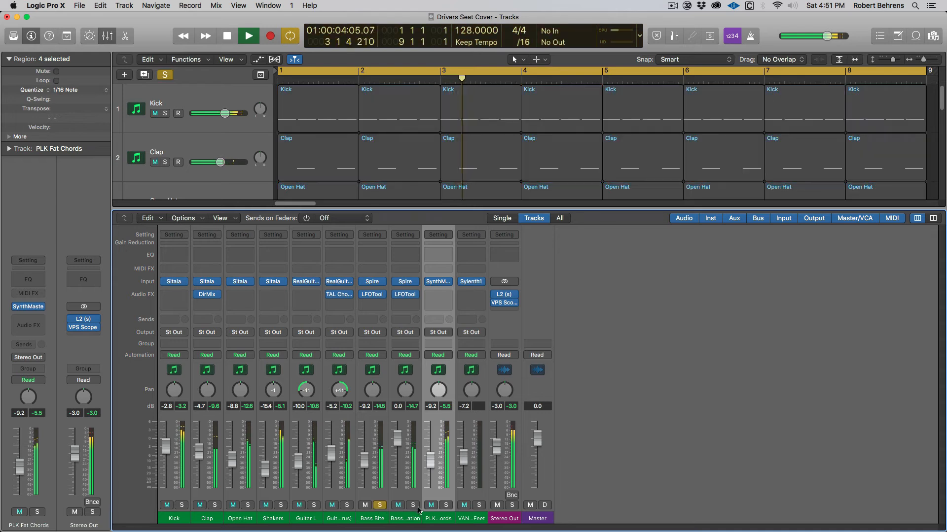
pyautogui.click(413, 505)
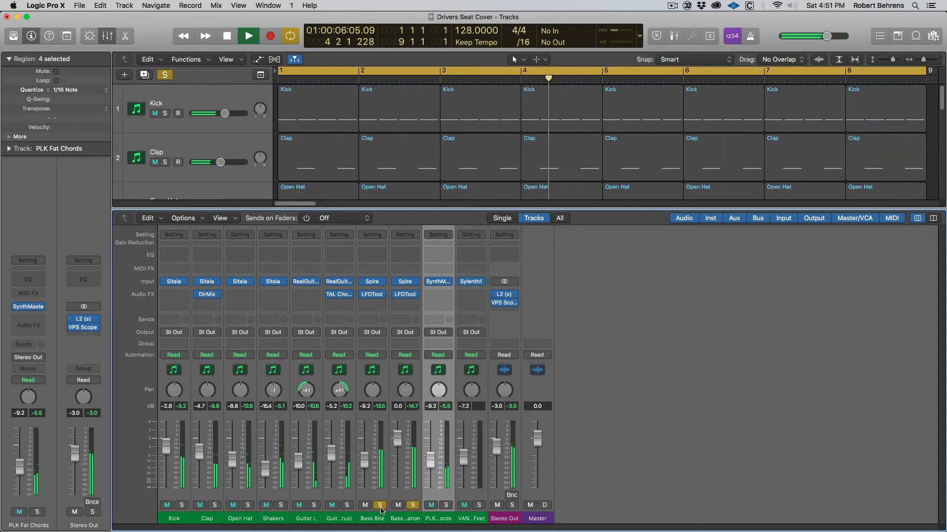
pyautogui.click(413, 505)
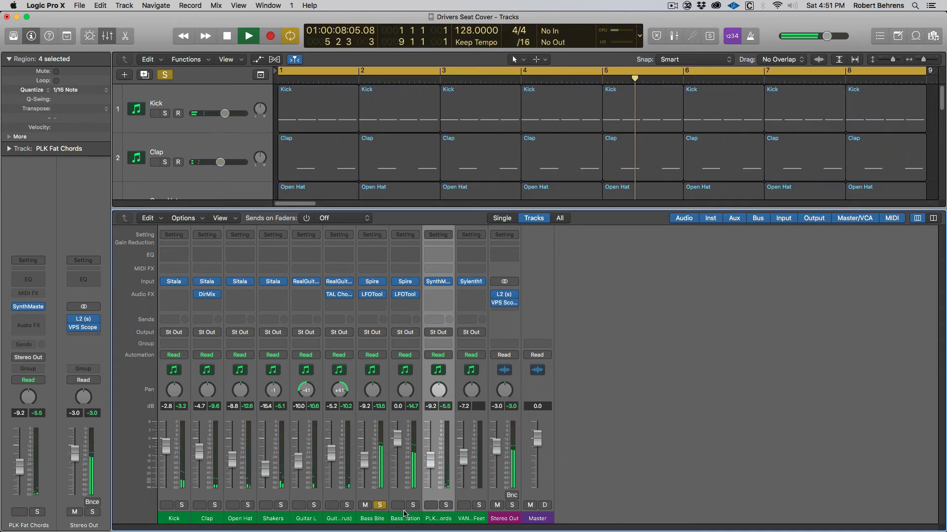
pyautogui.press('space')
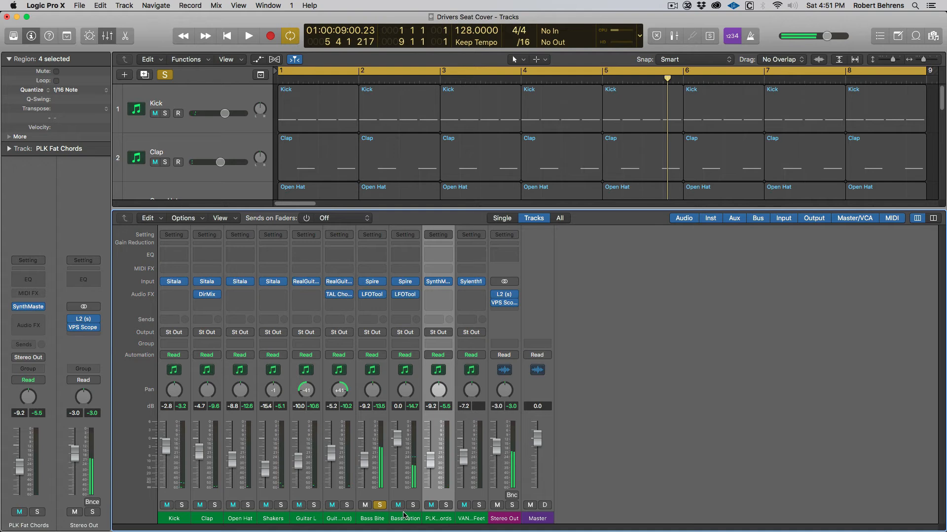
# Move the solo from Bass Bite to Bass Foundation and play it alone
pyautogui.click(380, 507)
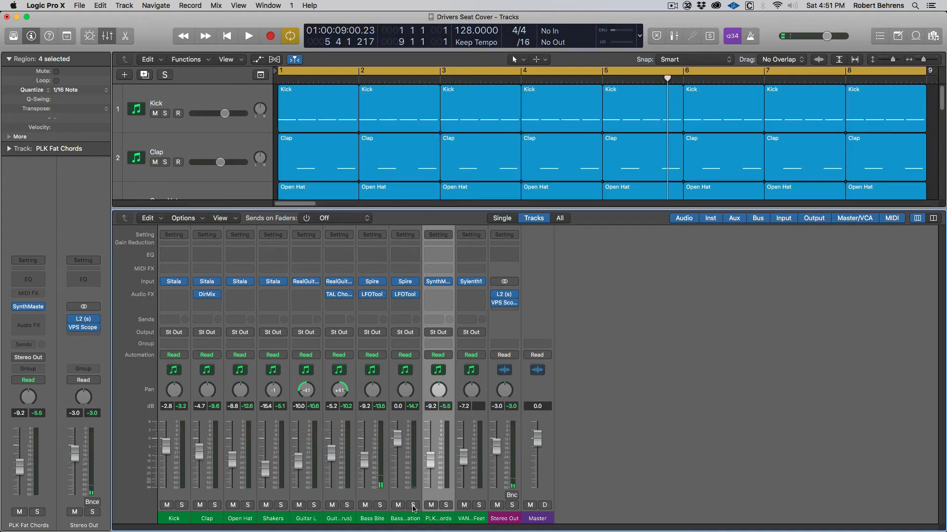
pyautogui.click(413, 506)
pyautogui.press('space')
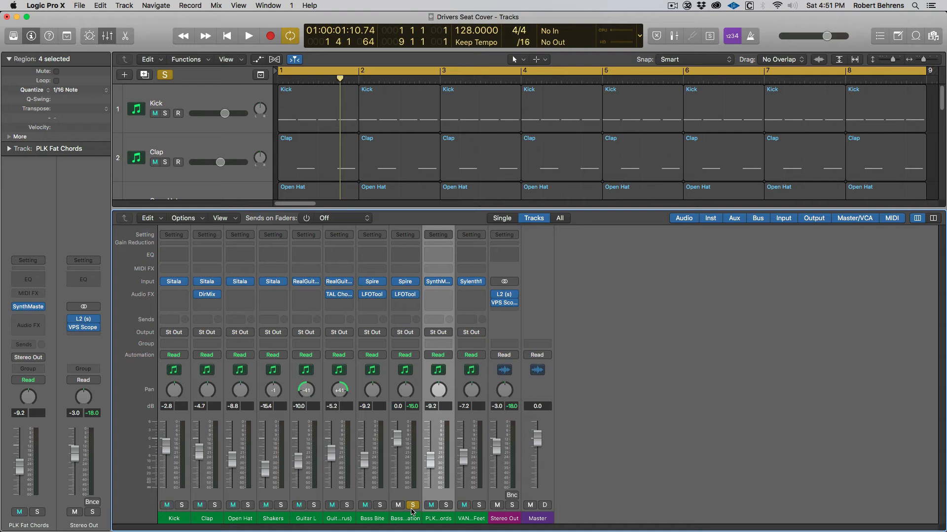
# Return the solo to Bass Bite, play it, and add Bass Foundation to hear both basses together
pyautogui.click(379, 506)
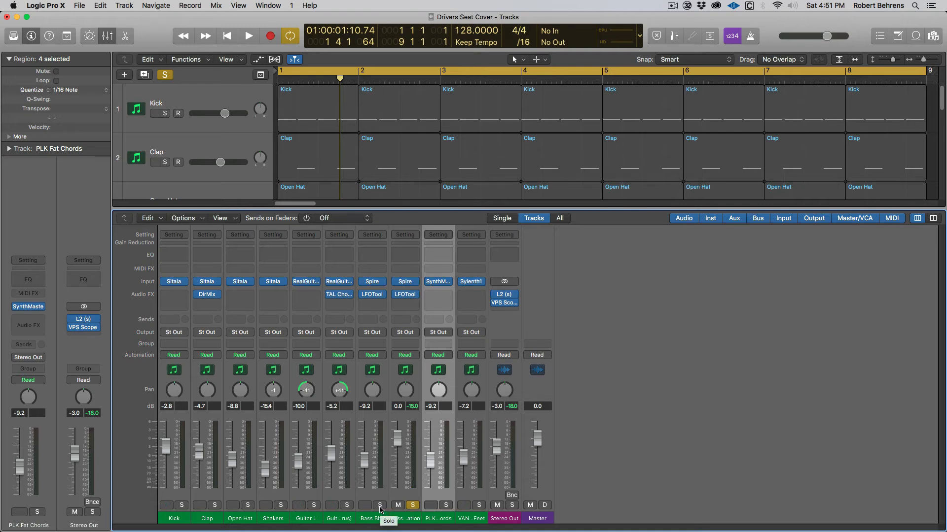
pyautogui.click(413, 508)
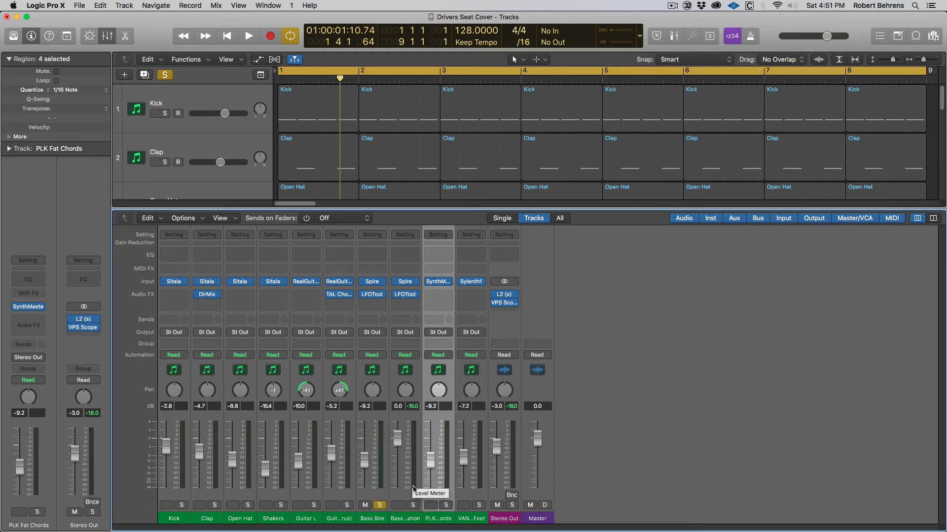
pyautogui.press('space')
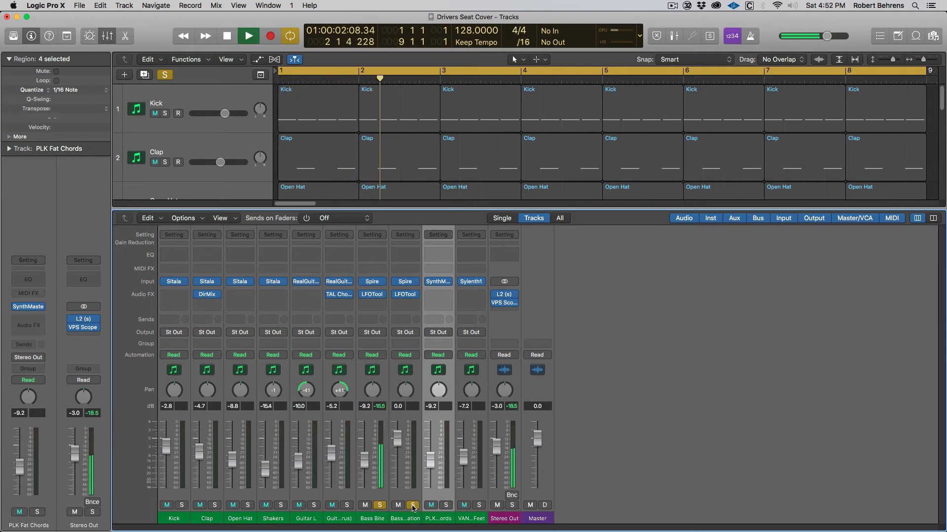
pyautogui.click(413, 506)
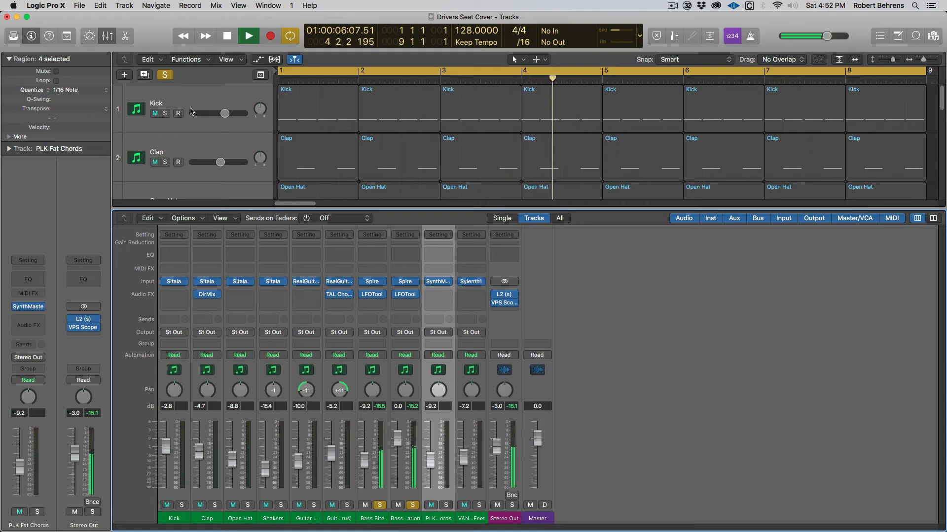
pyautogui.press('space')
# Clear all solos, play the full mix, and stop playback
pyautogui.click(165, 77)
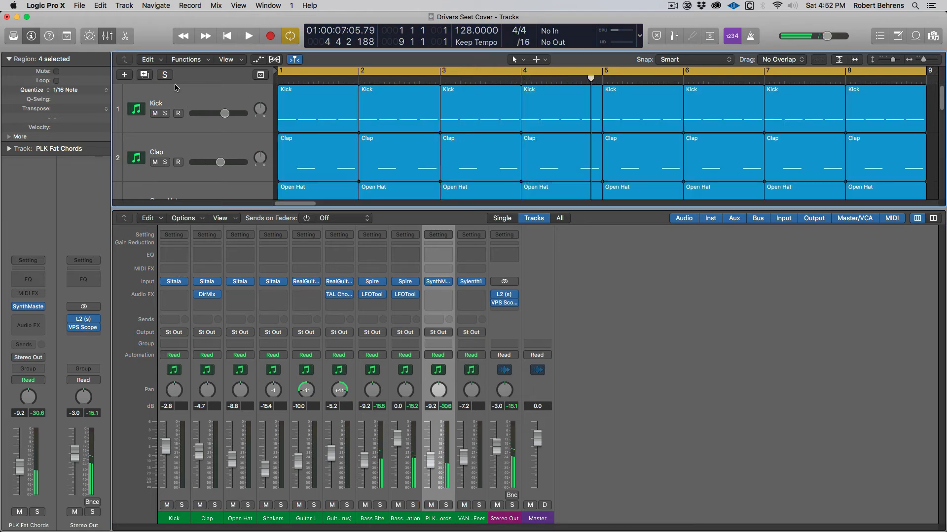
pyautogui.press('space')
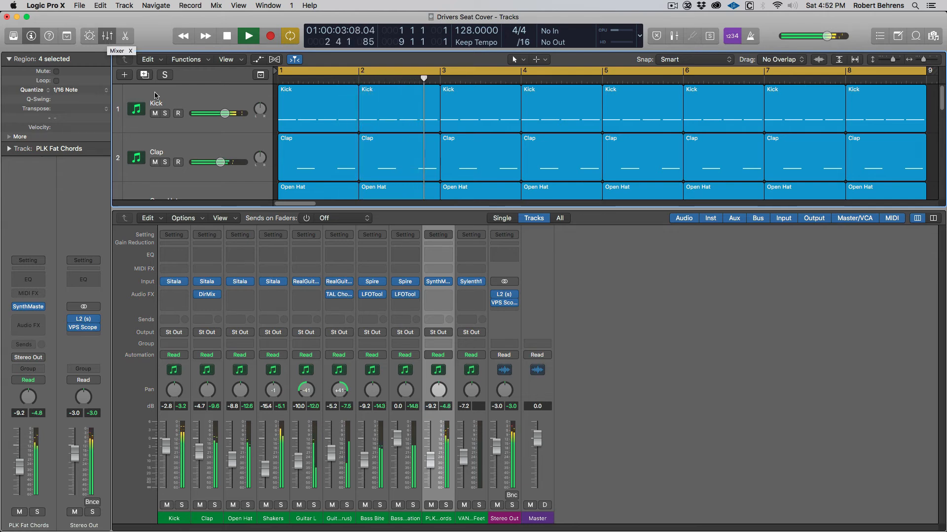
pyautogui.press('space')
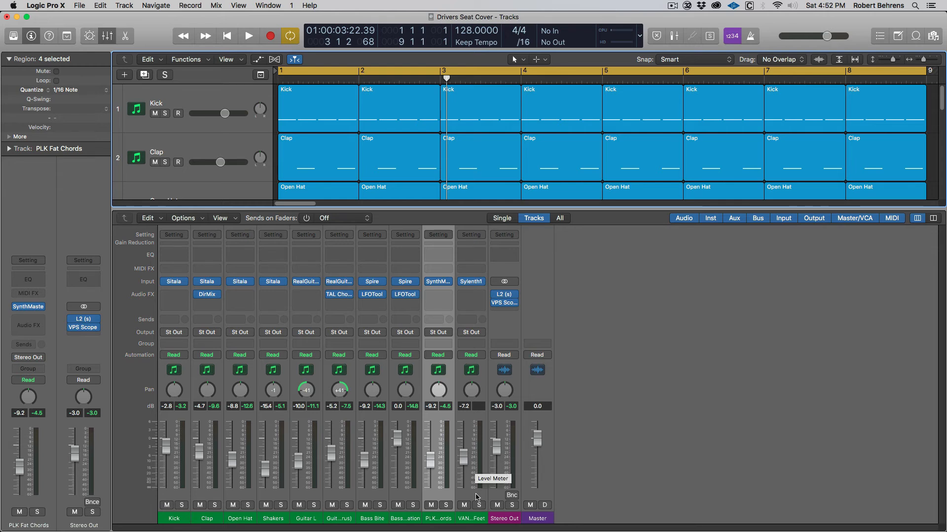
# Play PLK Fat Chords in solo and move the solo to Kick to hear it alone
pyautogui.click(446, 505)
pyautogui.press('space')
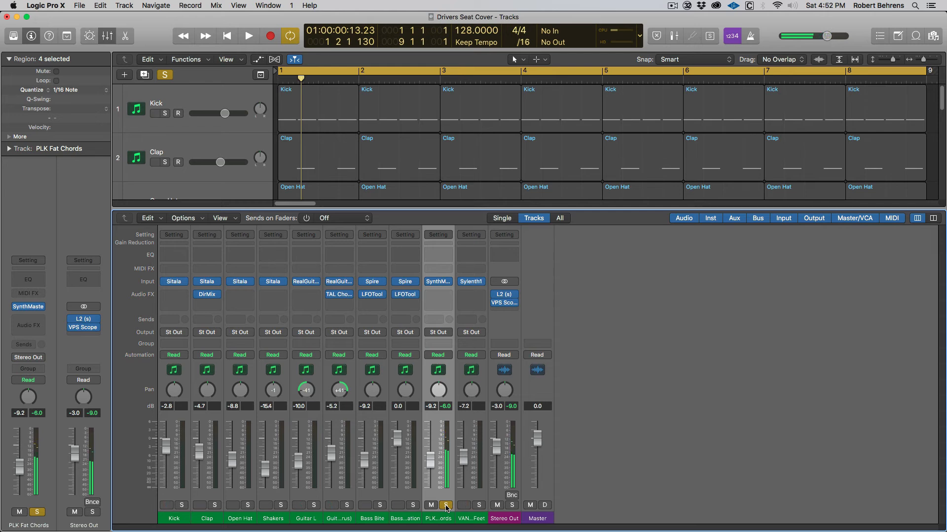
pyautogui.click(182, 505)
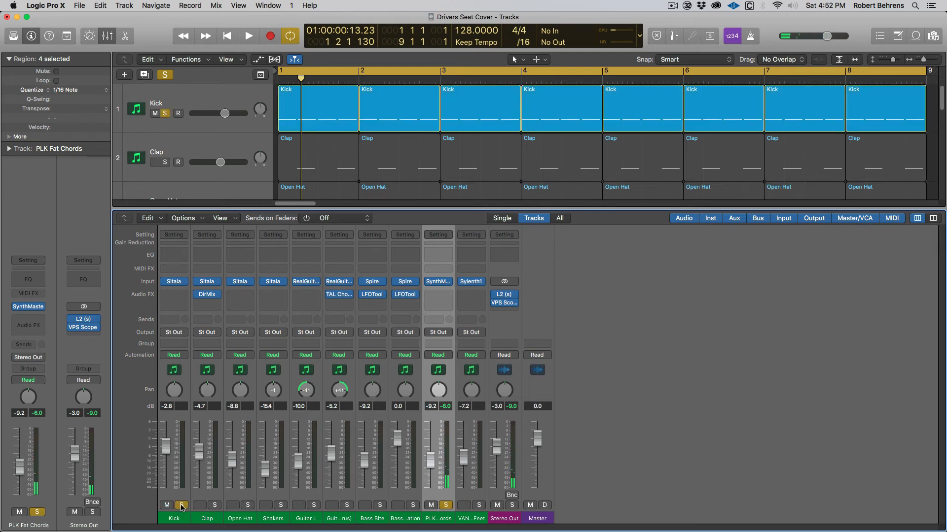
pyautogui.click(445, 506)
pyautogui.press('space')
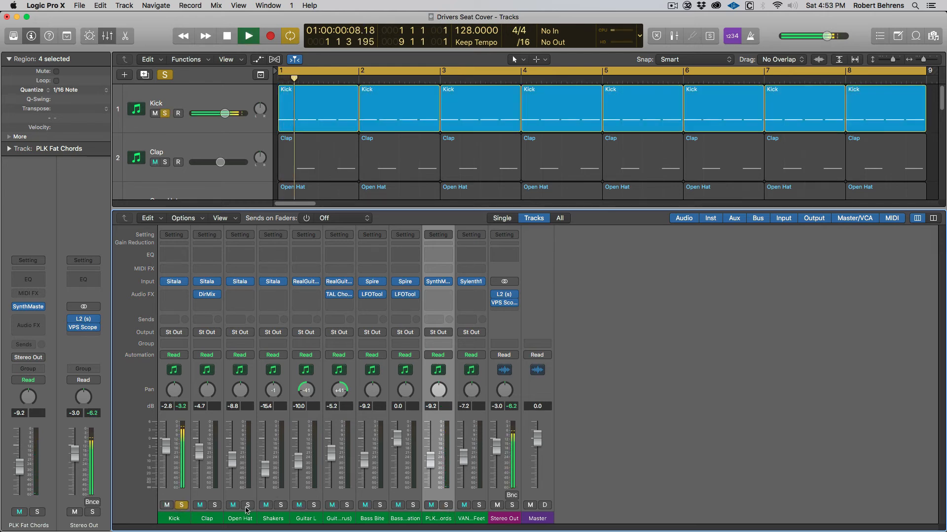
# Add Clap to the soloed Kick and play the two together
pyautogui.click(215, 506)
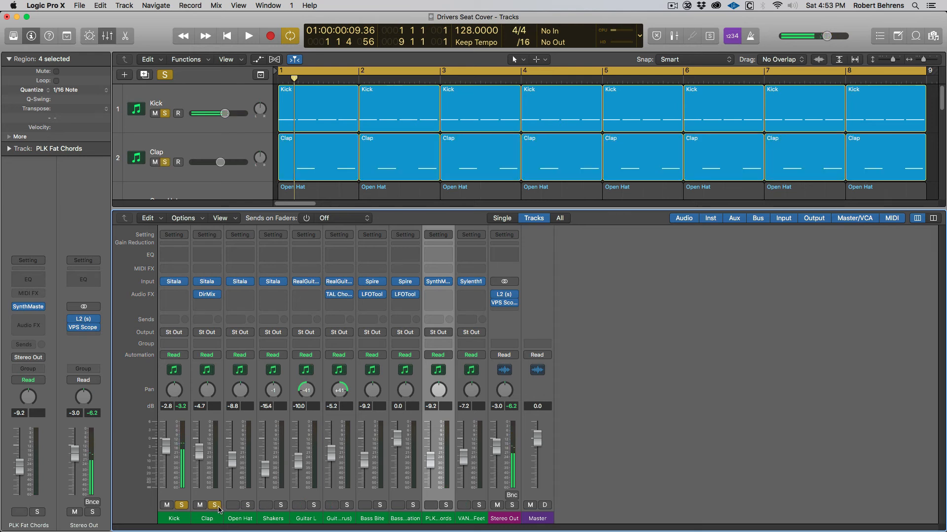
pyautogui.press('space')
pyautogui.press('space')
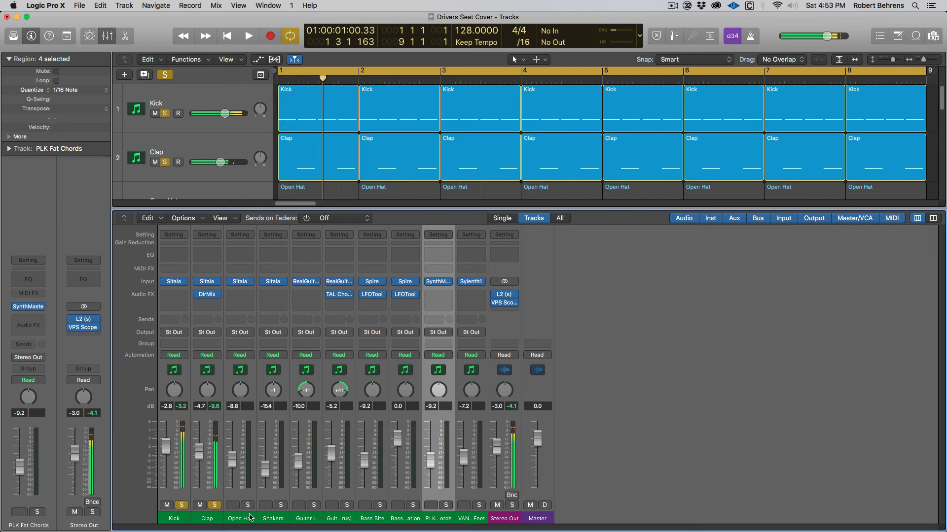
# Play Clap alone without Kick and compare it with its DirMix effect bypassed and re-enabled
pyautogui.click(182, 506)
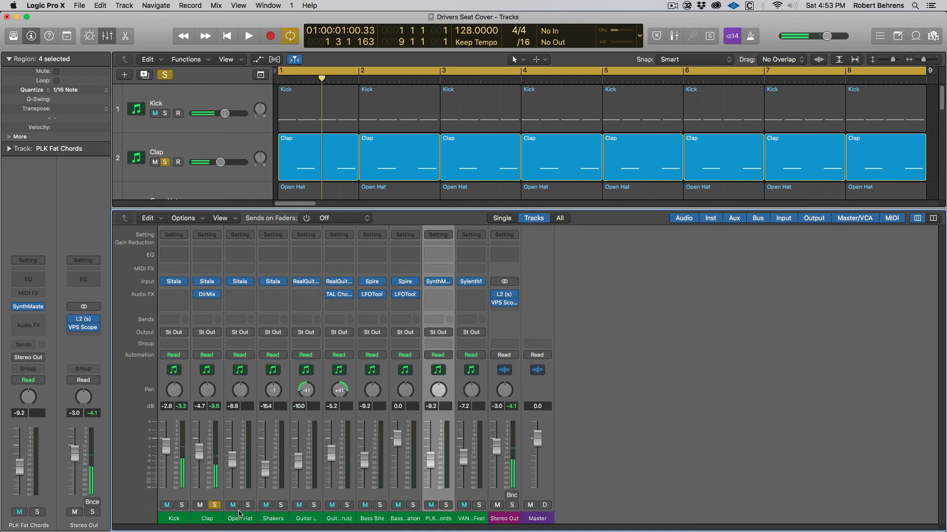
pyautogui.press('space')
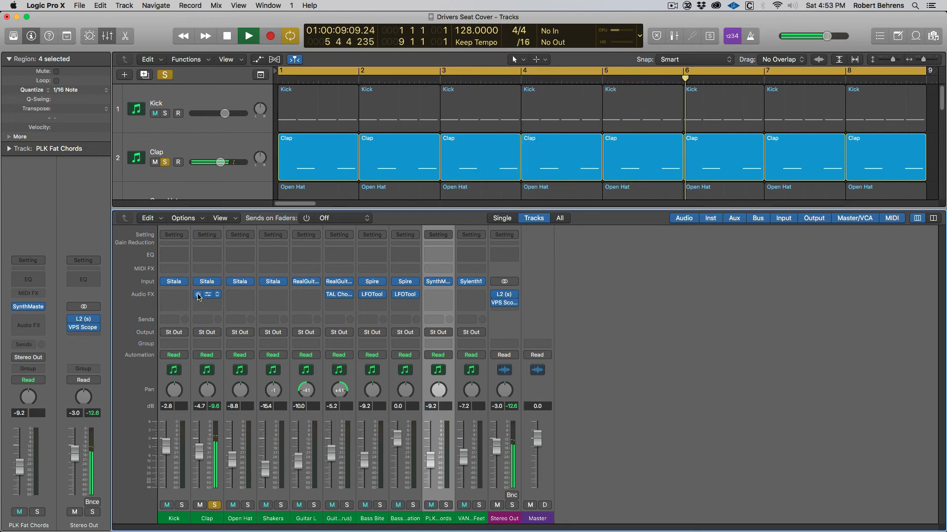
pyautogui.click(198, 294)
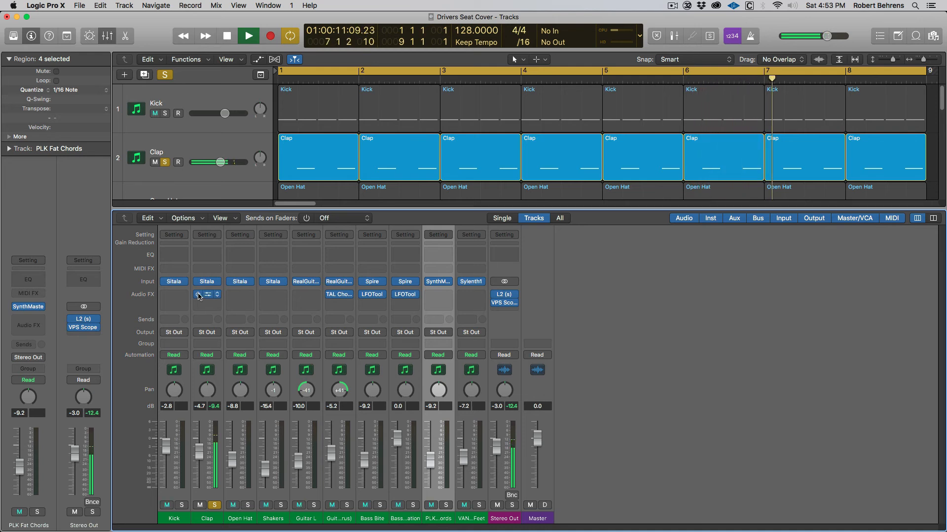
pyautogui.click(199, 295)
# Move the solo from Clap to Open Hat, add Shakers, and play both
pyautogui.click(249, 506)
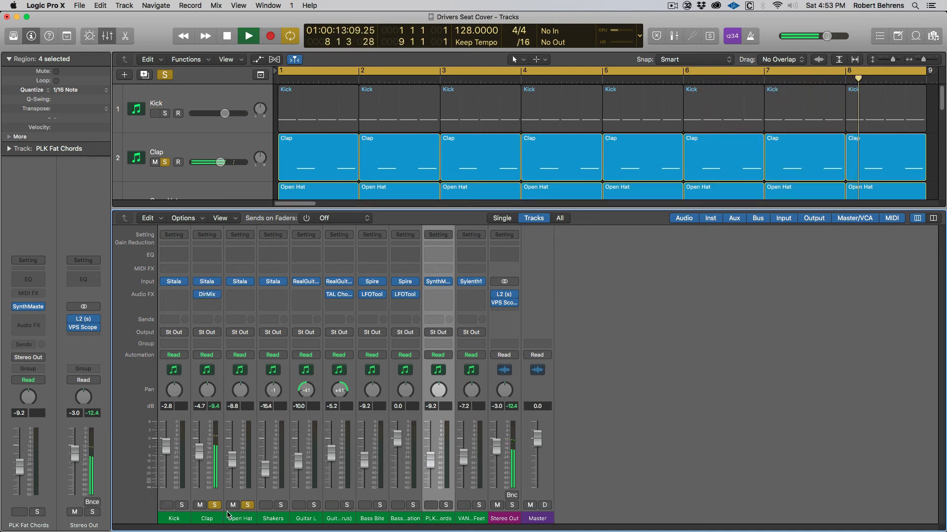
pyautogui.click(214, 505)
pyautogui.press('space')
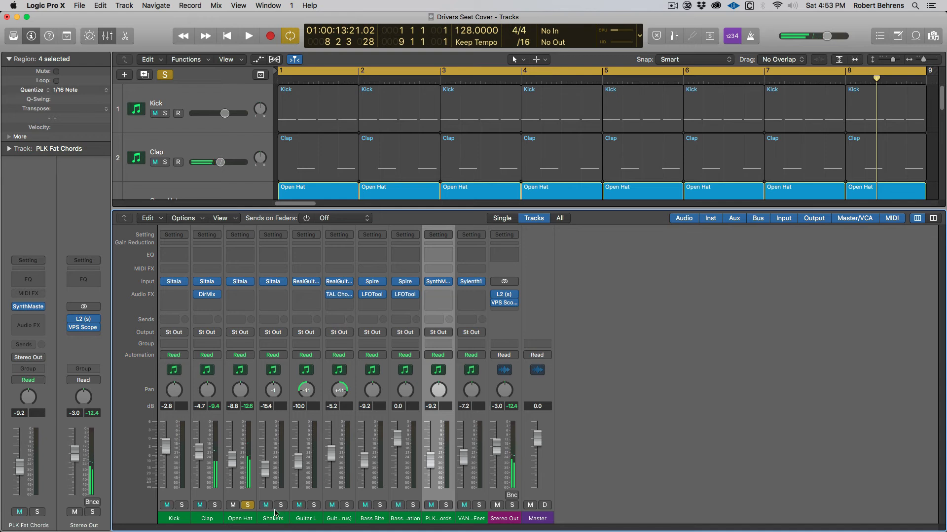
pyautogui.press('space')
pyautogui.click(280, 506)
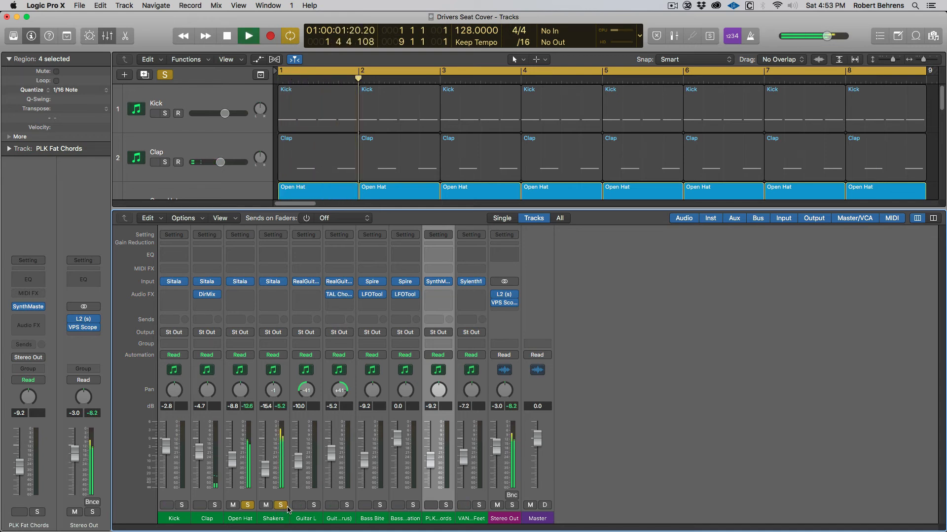
pyautogui.press('space')
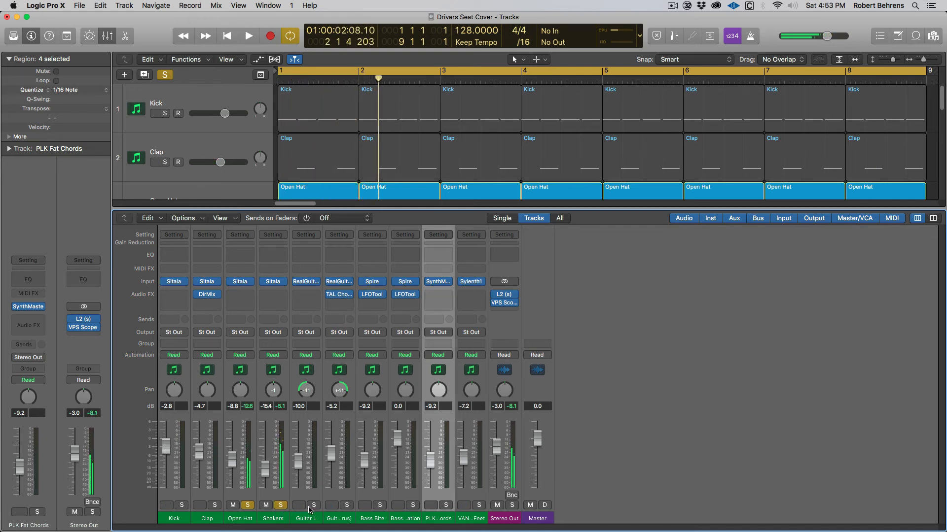
pyautogui.press('space')
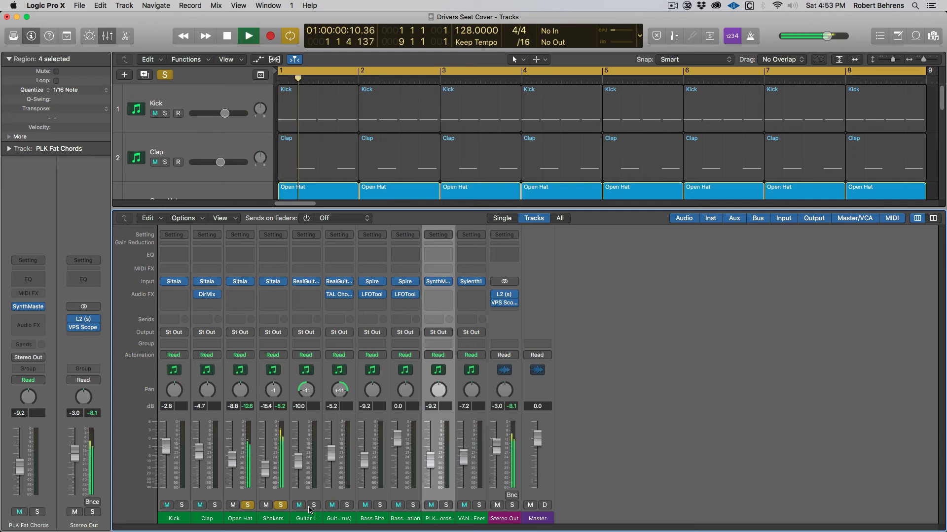
# Move the solo from Open Hat and Shakers to Guitar L and Guitar R (chorus), and play the guitars
pyautogui.click(314, 506)
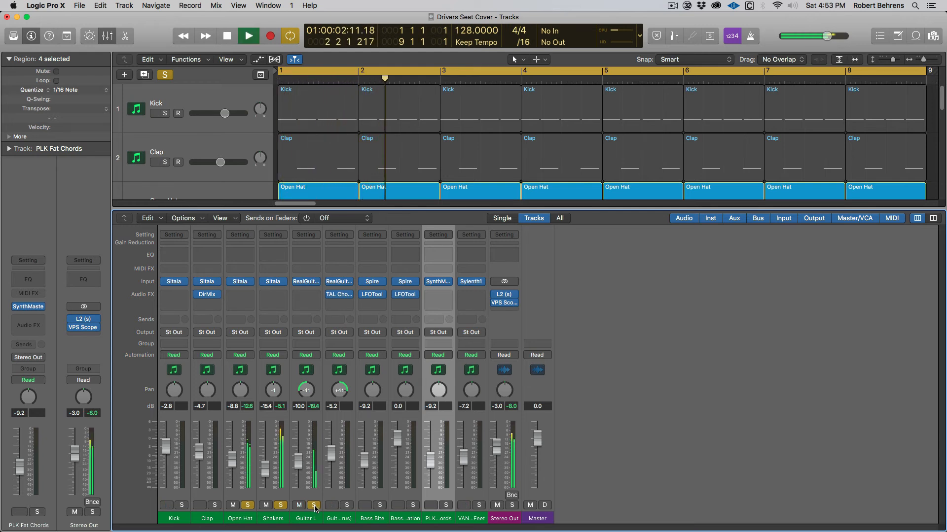
pyautogui.press('space')
pyautogui.click(280, 505)
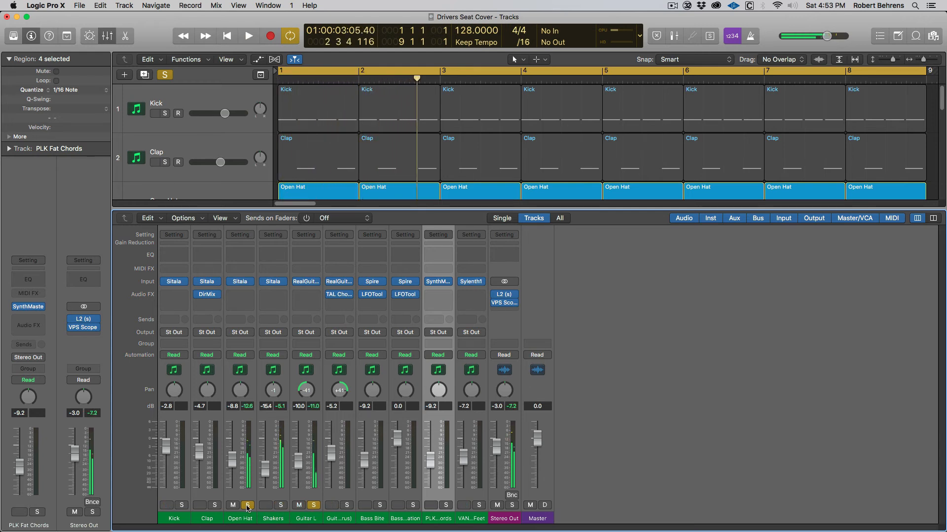
pyautogui.click(248, 506)
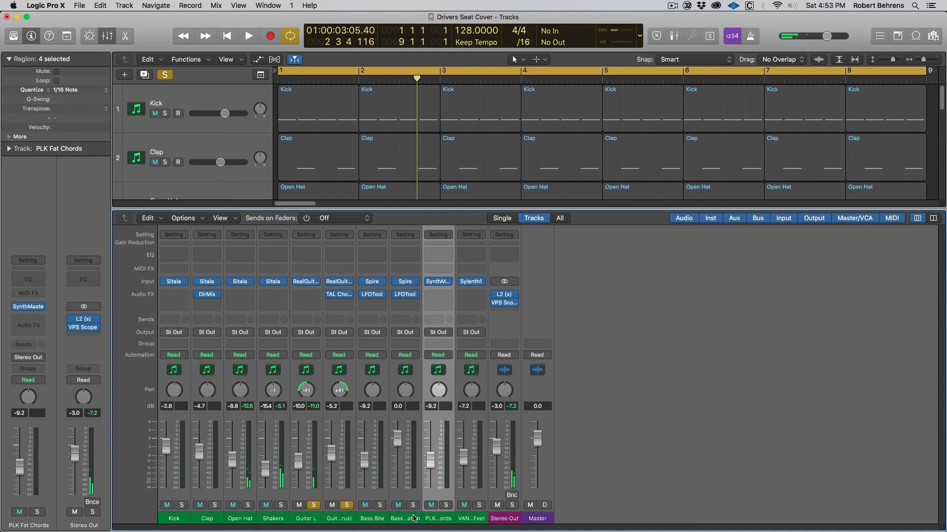
pyautogui.press('space')
pyautogui.press('space')
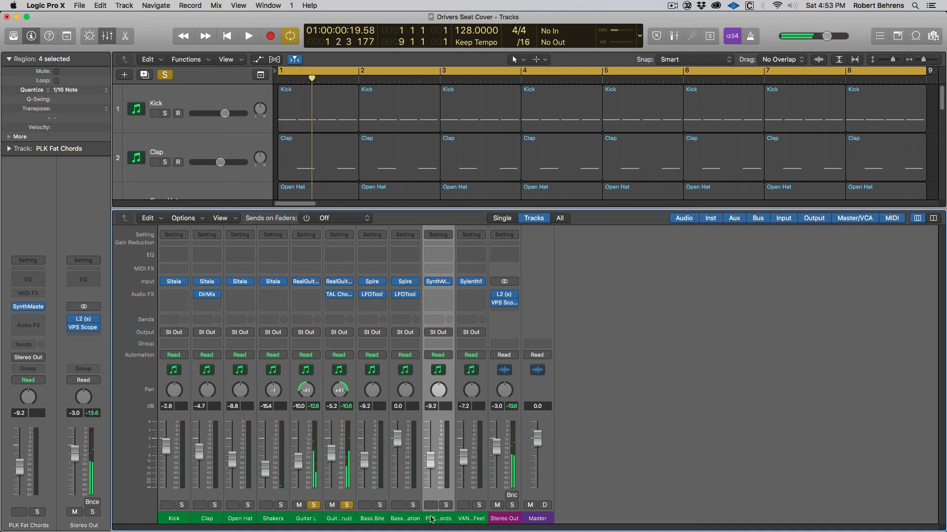
# Move the solo from the two guitars to Bass Bite and Bass Foundation, and play the basses
pyautogui.press('space')
pyautogui.press('space')
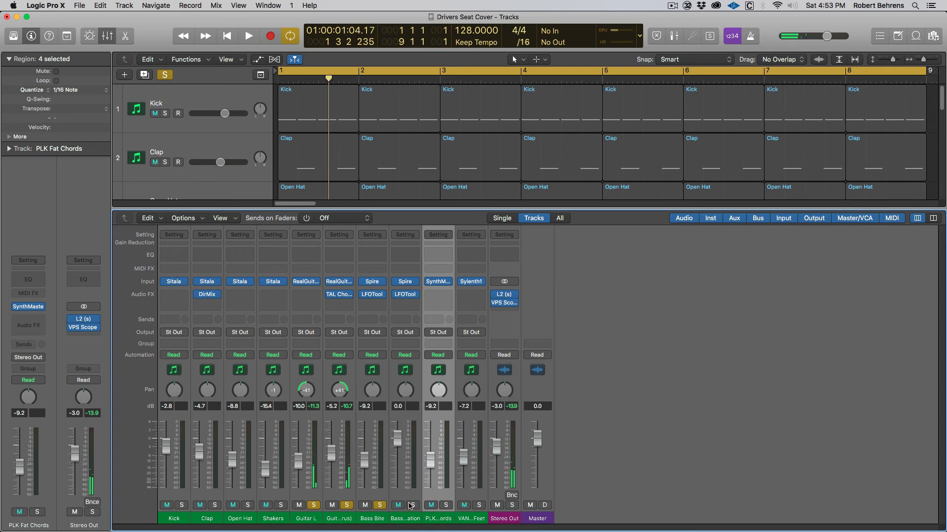
pyautogui.click(411, 506)
pyautogui.click(347, 505)
pyautogui.click(314, 505)
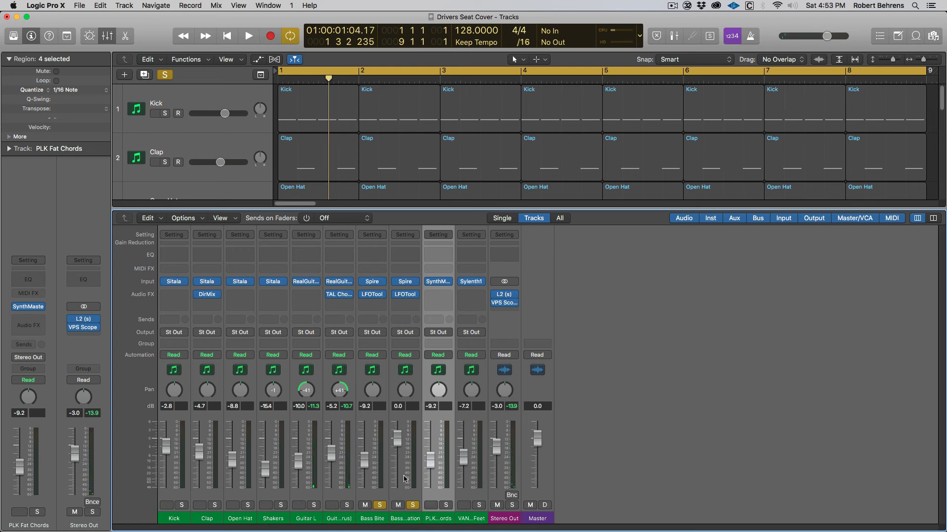
pyautogui.press('space')
pyautogui.press('space')
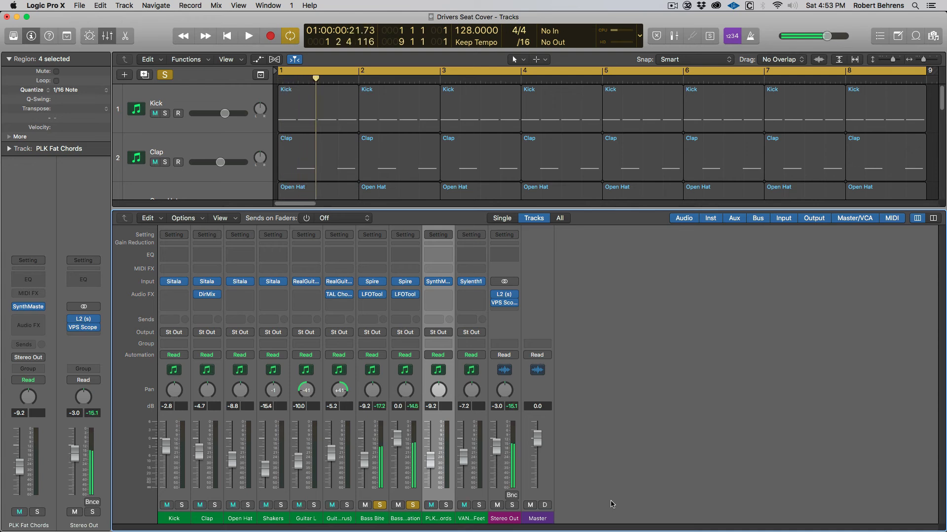
pyautogui.press('space')
pyautogui.press('space')
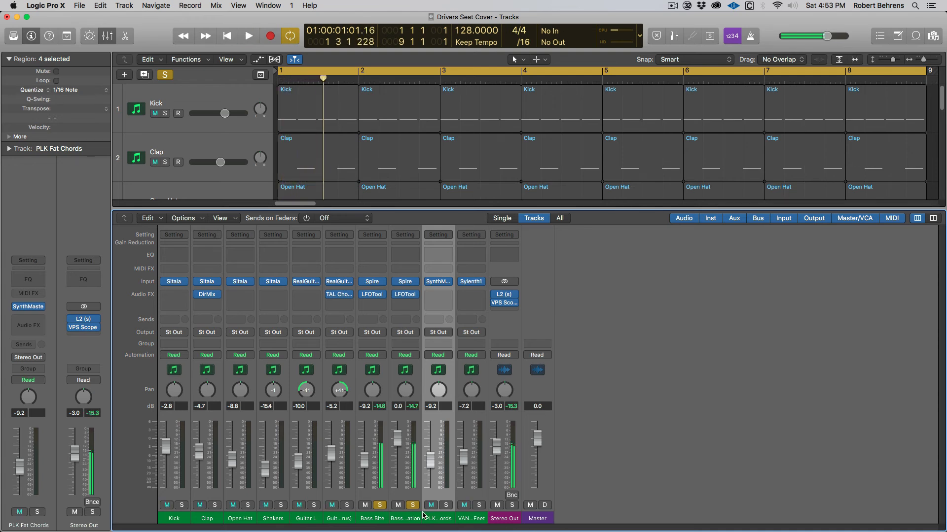
# Take both bass tracks out of solo and hide the mixer to show the full track arrangement
pyautogui.click(413, 506)
pyautogui.click(379, 505)
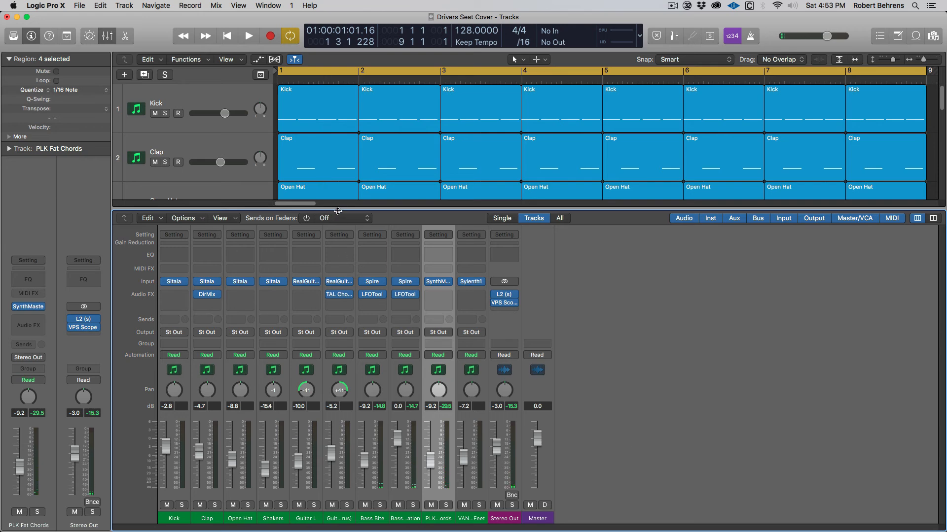
pyautogui.moveTo(337, 210); pyautogui.dragTo(345, 317)
pyautogui.click(107, 35)
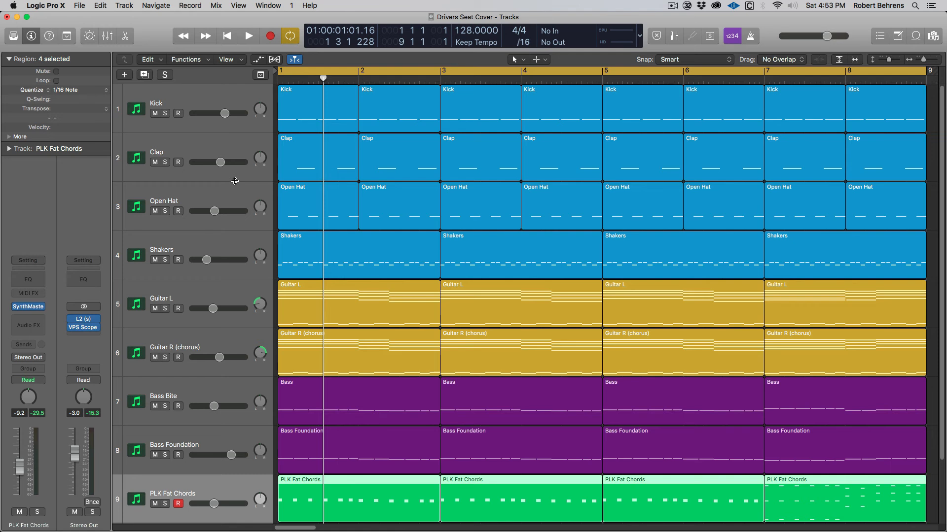
# Play the full arrangement with every track active and stop playback
pyautogui.press('space')
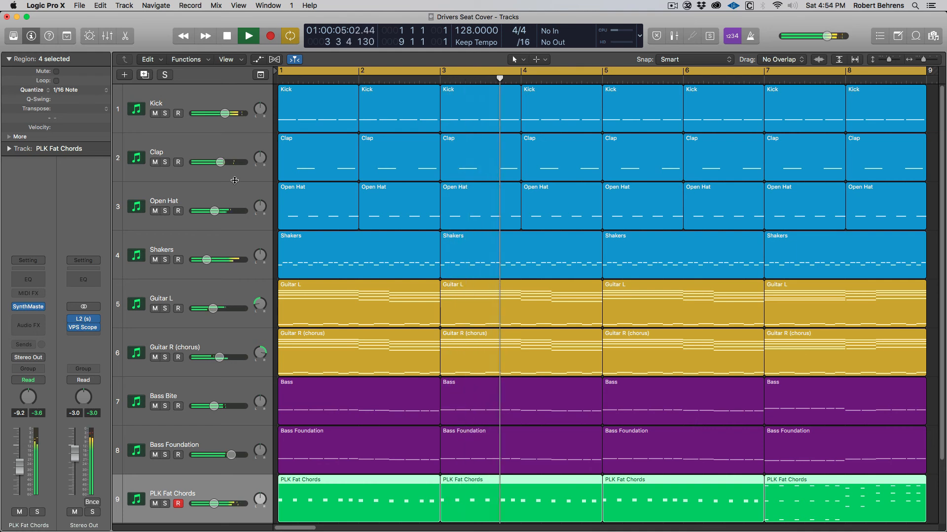
pyautogui.press('space')
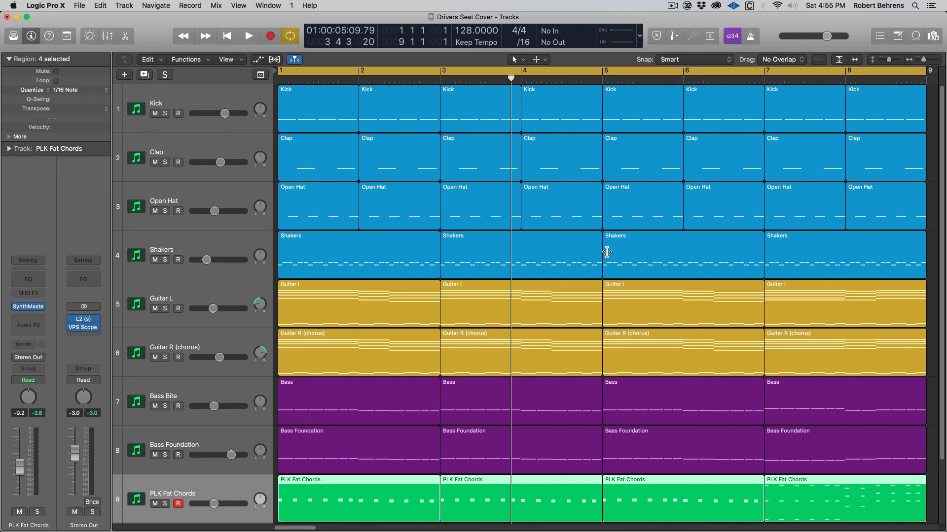
pyautogui.press('space')
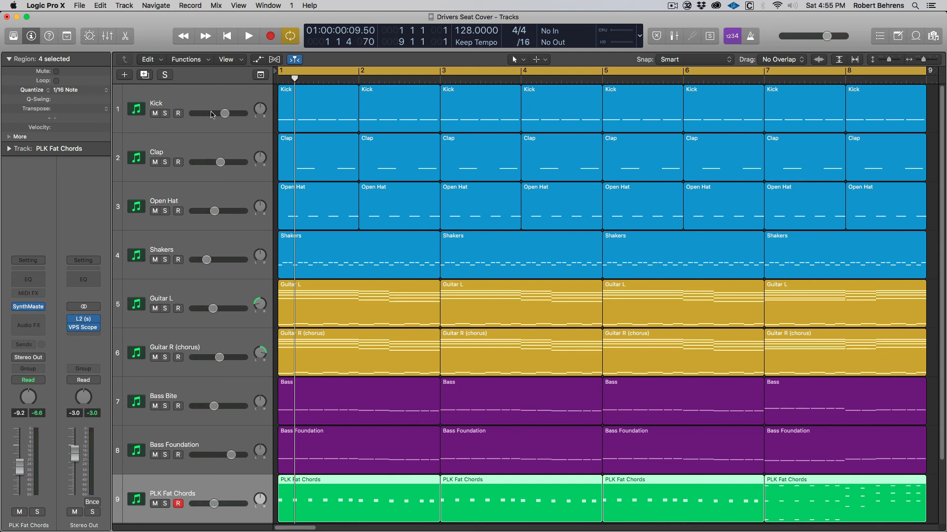
# Solo the Kick track, play from the start, and add Clap, Open Hat and Shakers to the solo one by one during playback
pyautogui.click(192, 103)
pyautogui.press('s')
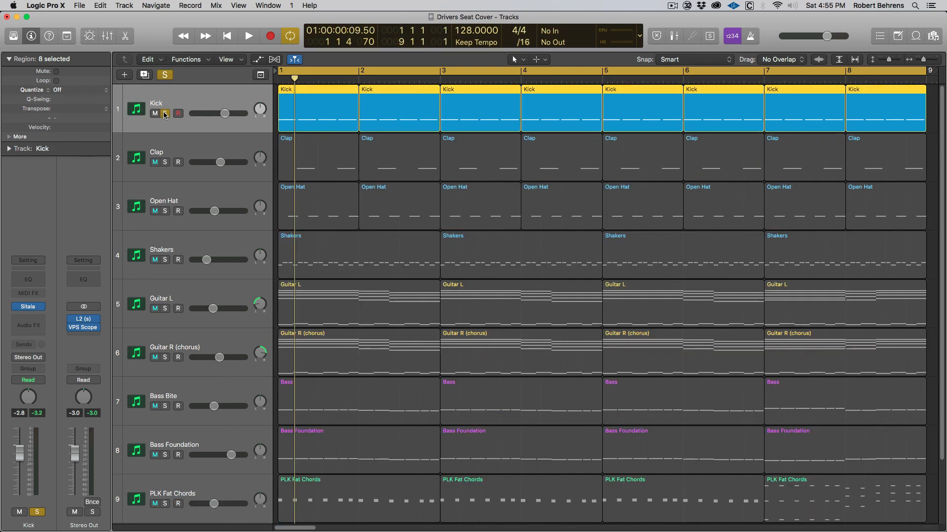
pyautogui.press('Return')
pyautogui.press('space')
pyautogui.keyDown('shift'); pyautogui.click(185, 158); pyautogui.keyUp('shift')
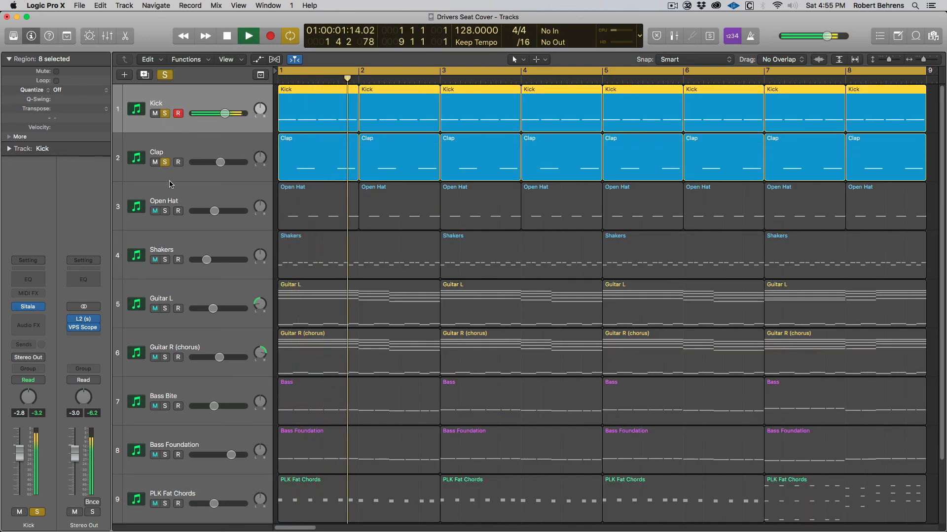
pyautogui.click(165, 211)
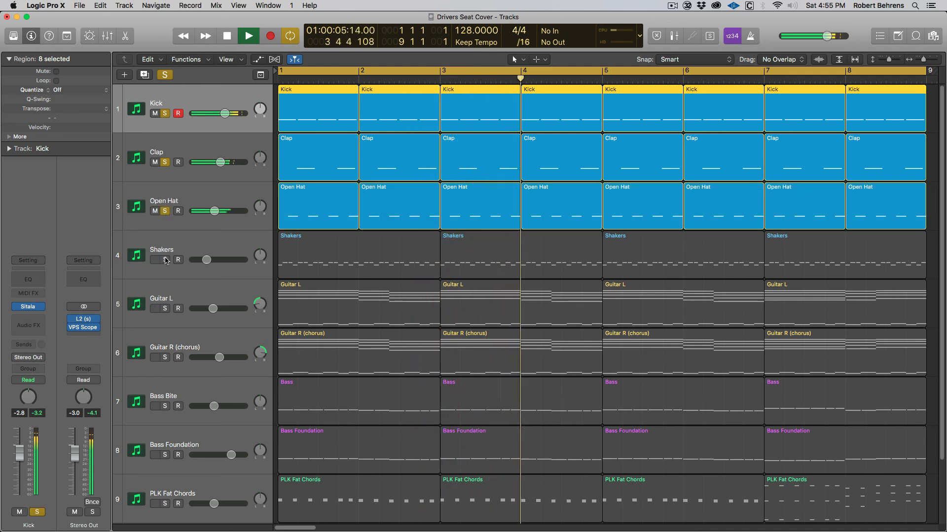
pyautogui.click(165, 260)
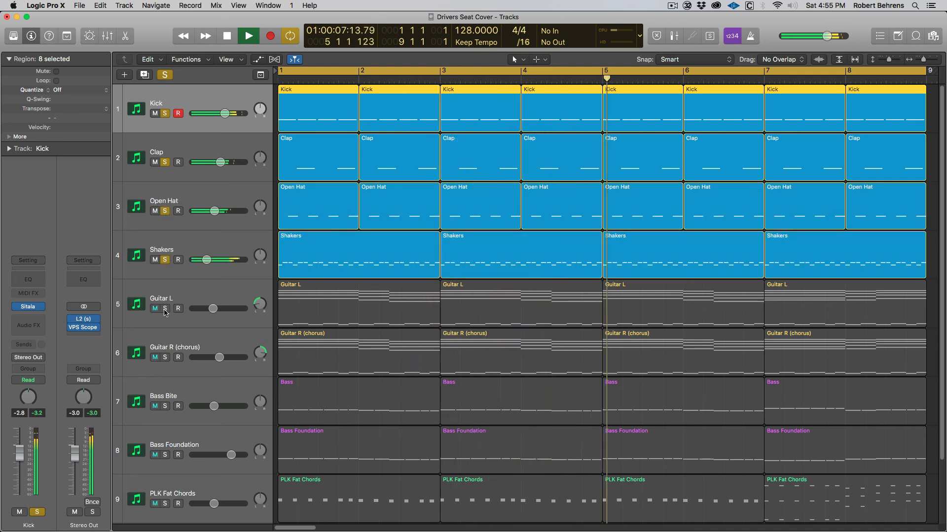
# With playback running, add Guitar L, Guitar R (chorus), Bass Bite and Bass Foundation to the solo one at a time
pyautogui.click(166, 308)
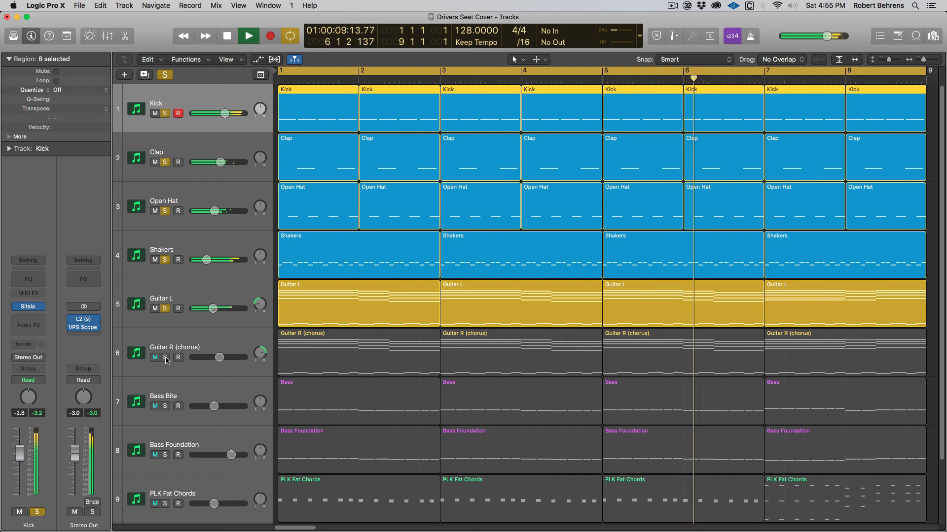
pyautogui.click(166, 357)
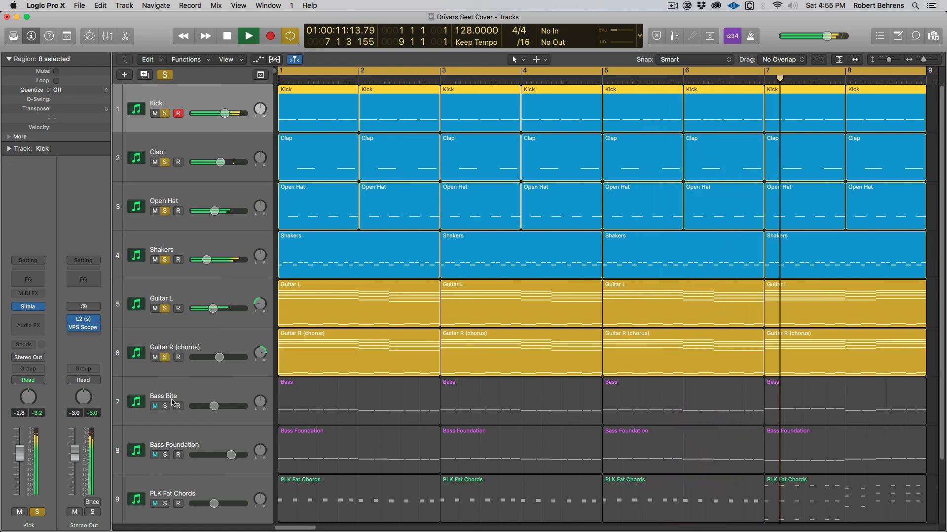
pyautogui.click(165, 406)
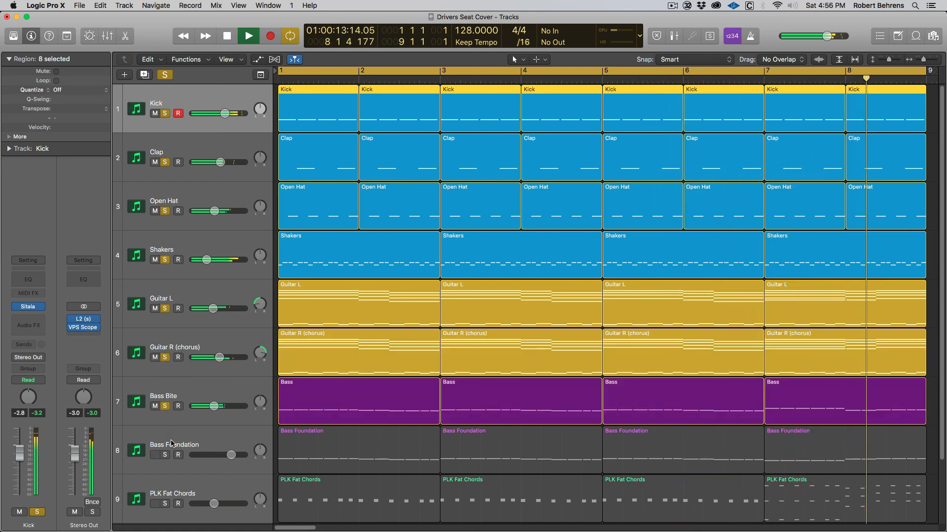
pyautogui.click(165, 455)
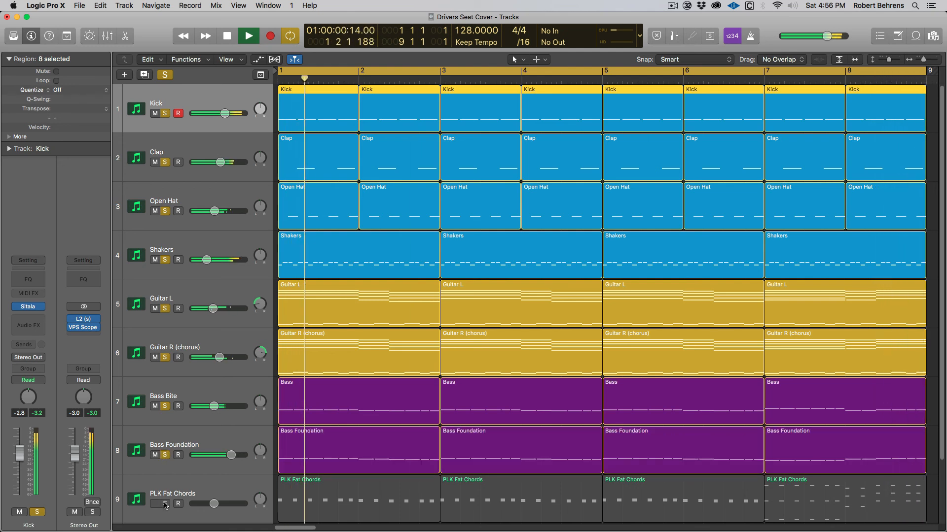
# Add PLK Fat Chords to the soloed tracks, stop playback, and replay the complete layered arrangement from the beginning
pyautogui.click(165, 504)
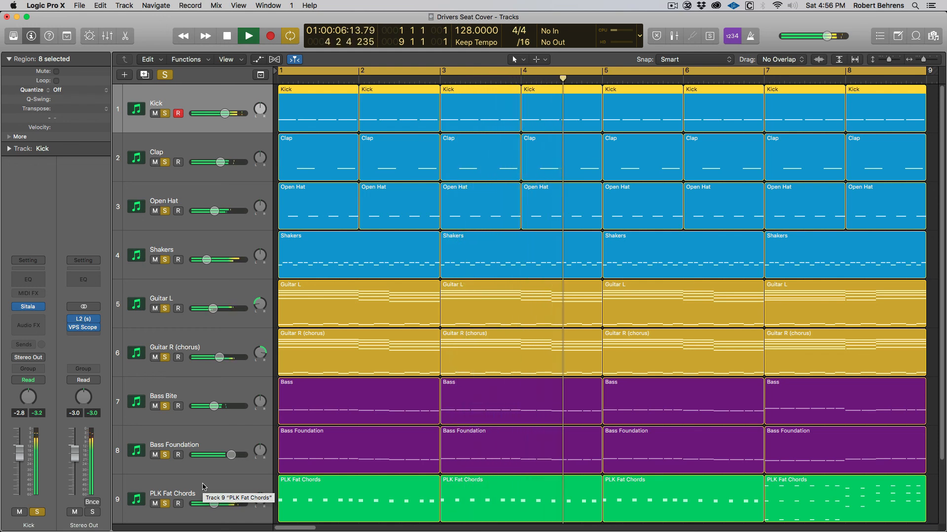
pyautogui.press('space')
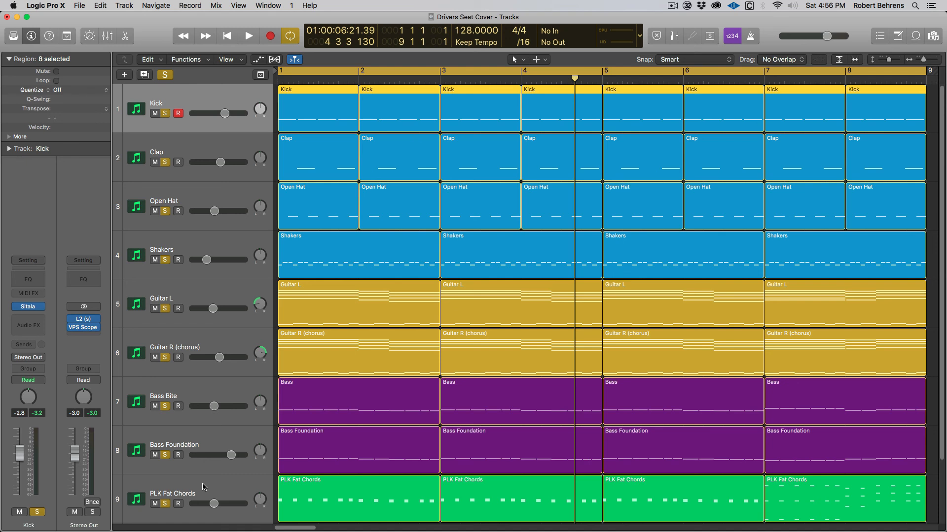
pyautogui.press('space')
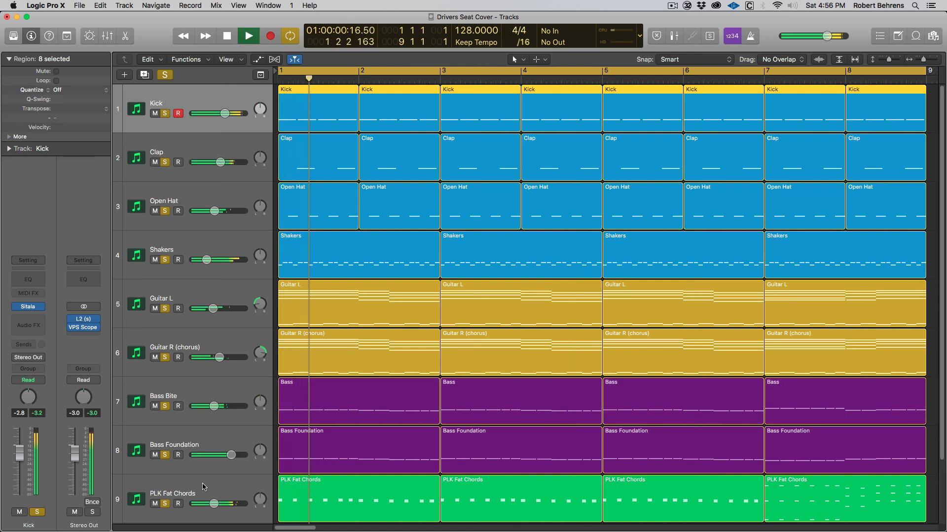